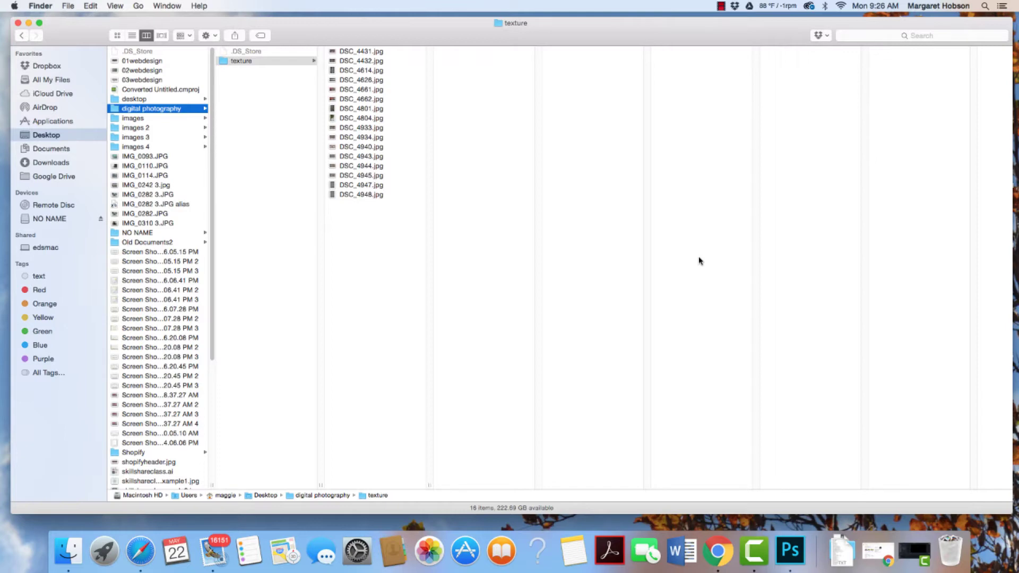
Preview the texture folder's photos one by one, from DSC_4431.jpg down to DSC_4947.jpg.
{"action": "left_click", "coordinate": [346, 53]}
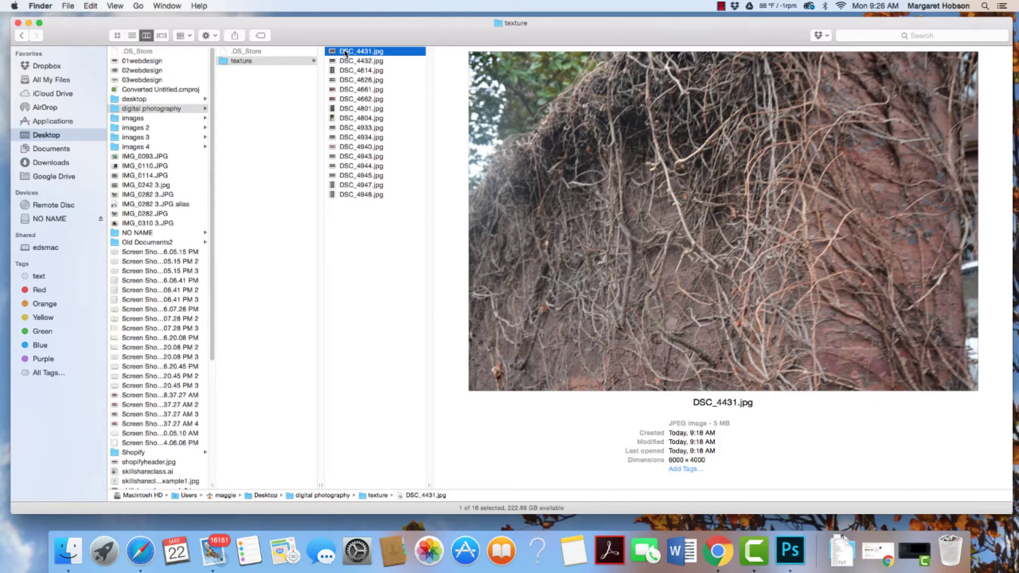
{"action": "left_click", "coordinate": [355, 62]}
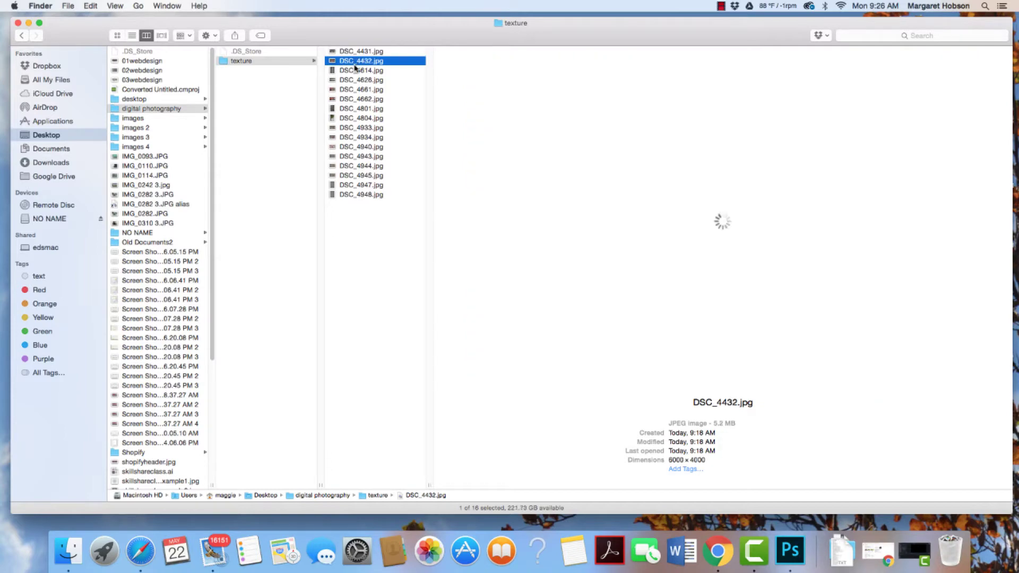
{"action": "key", "text": "Down"}
{"action": "key", "text": "Down"}
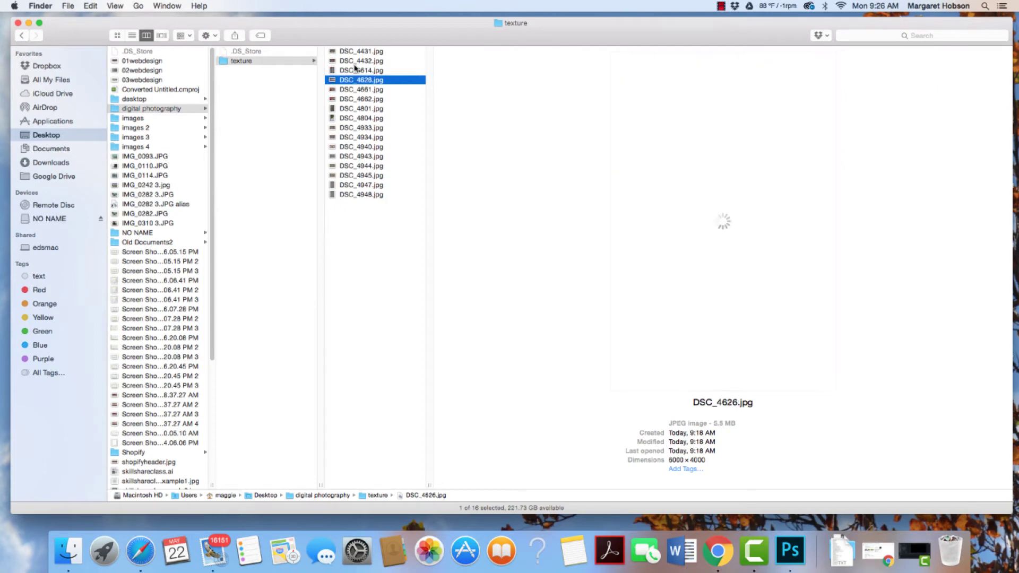
{"action": "key", "text": "Down"}
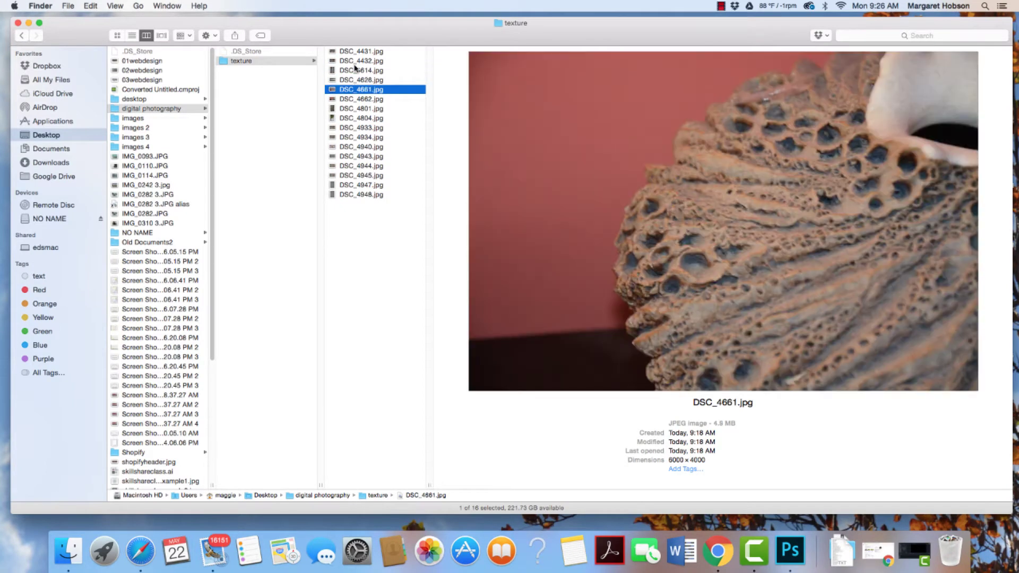
{"action": "key", "text": "Down"}
{"action": "key", "text": "Down"}
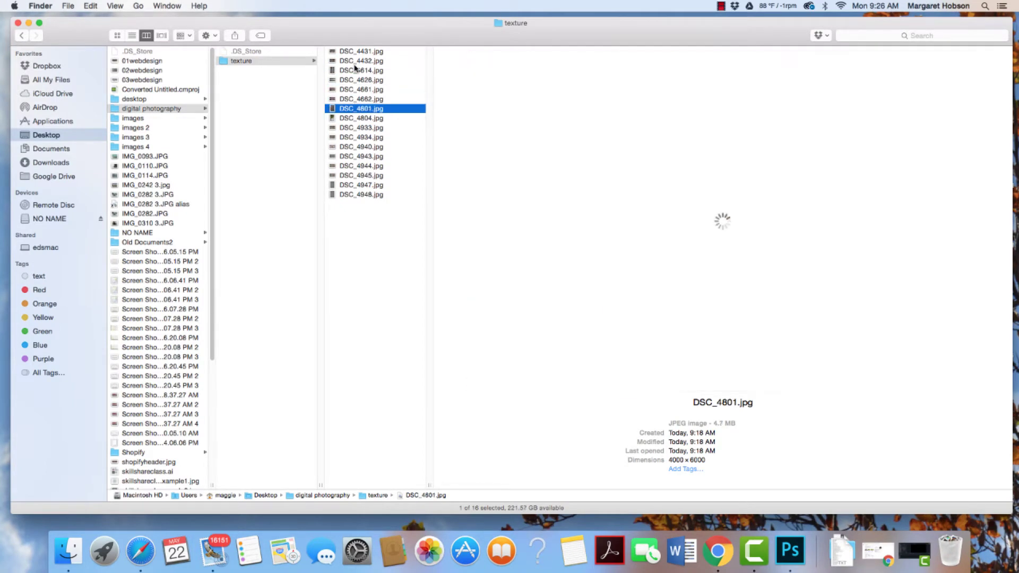
{"action": "key", "text": "Down"}
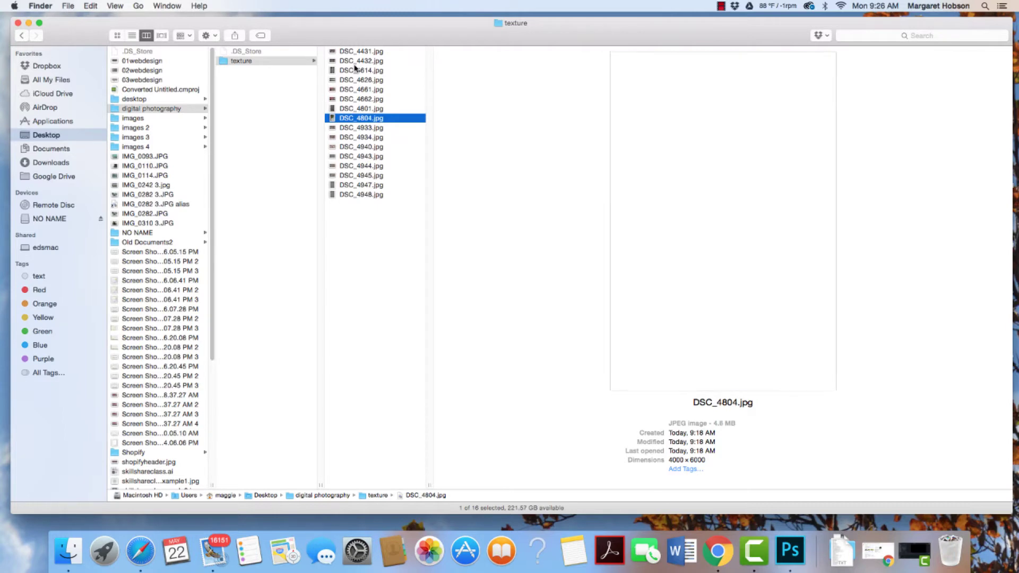
{"action": "key", "text": "Down"}
{"action": "key", "text": "Down"}
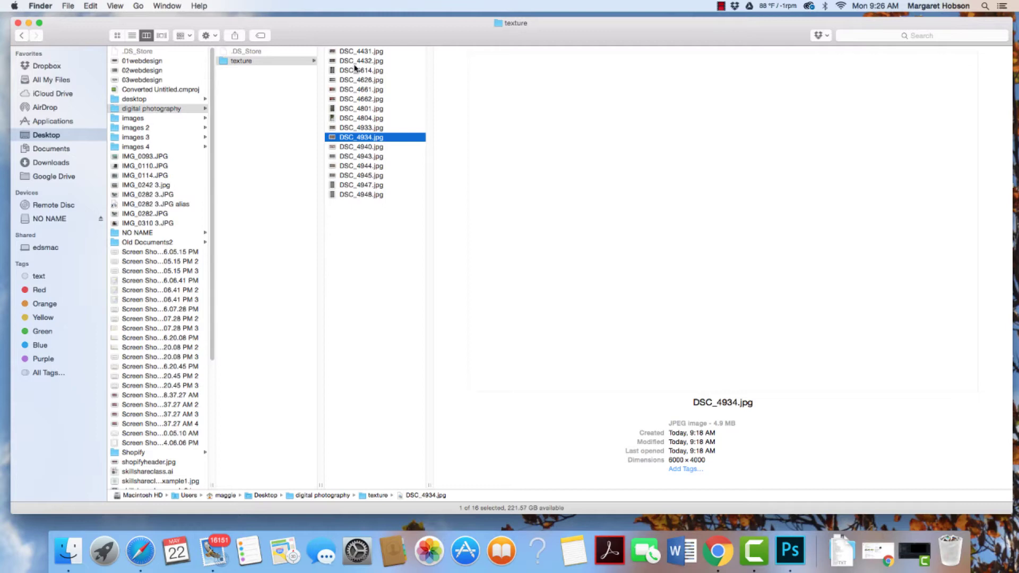
{"action": "key", "text": "Down"}
{"action": "key", "text": "Down"}
{"action": "key", "text": "Down"}
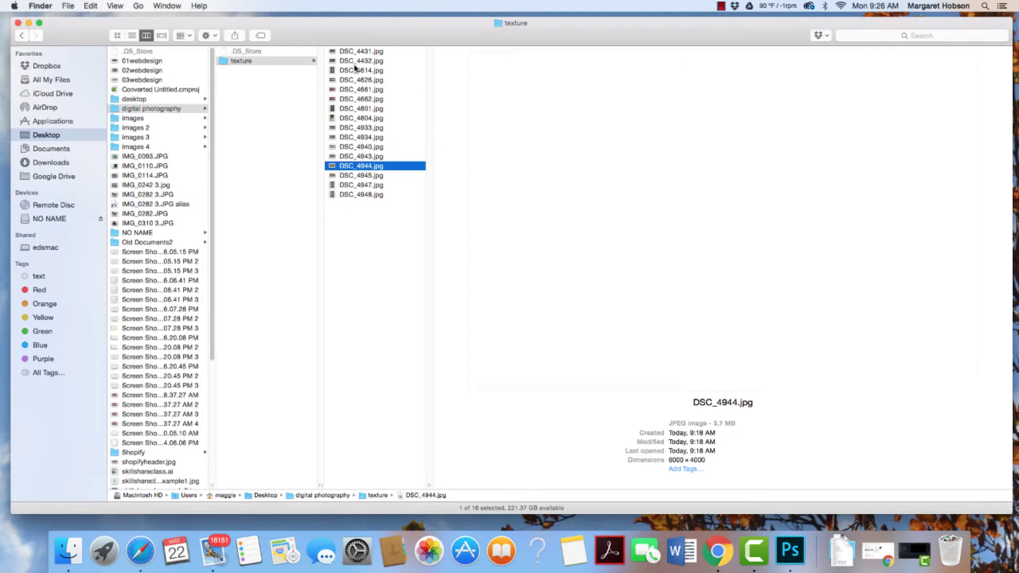
{"action": "key", "text": "Down"}
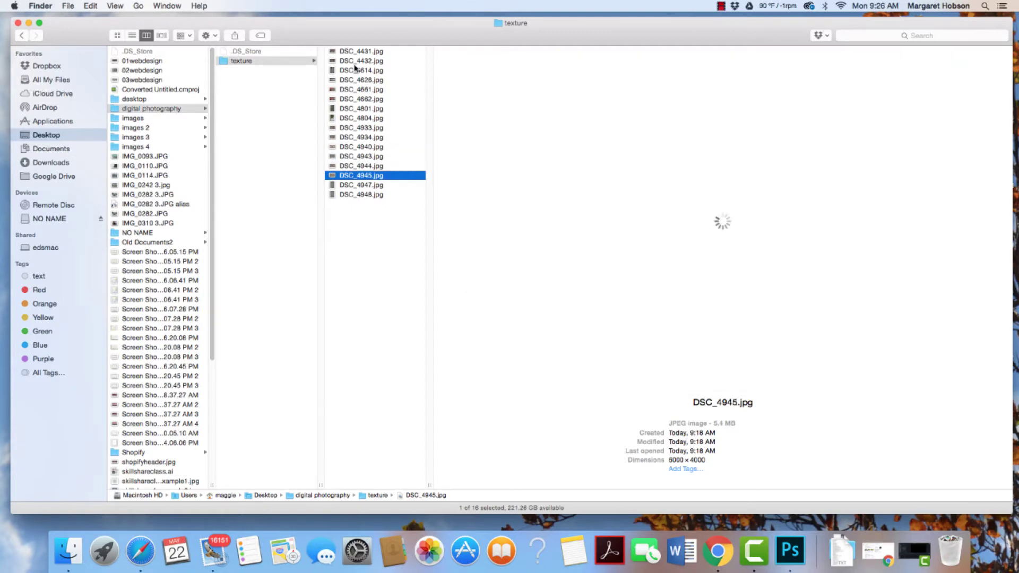
{"action": "key", "text": "Down"}
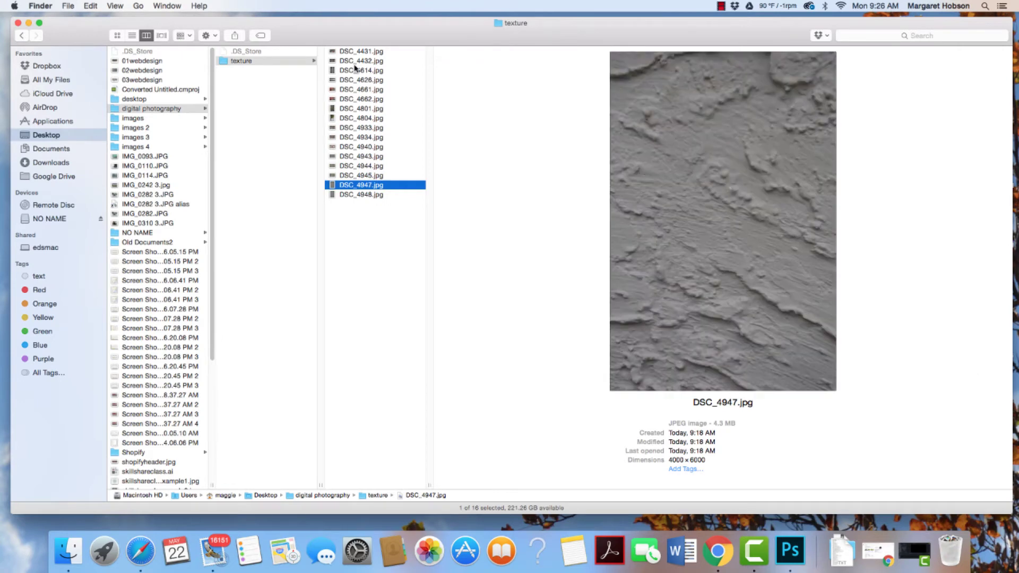
{"action": "key", "text": "Down"}
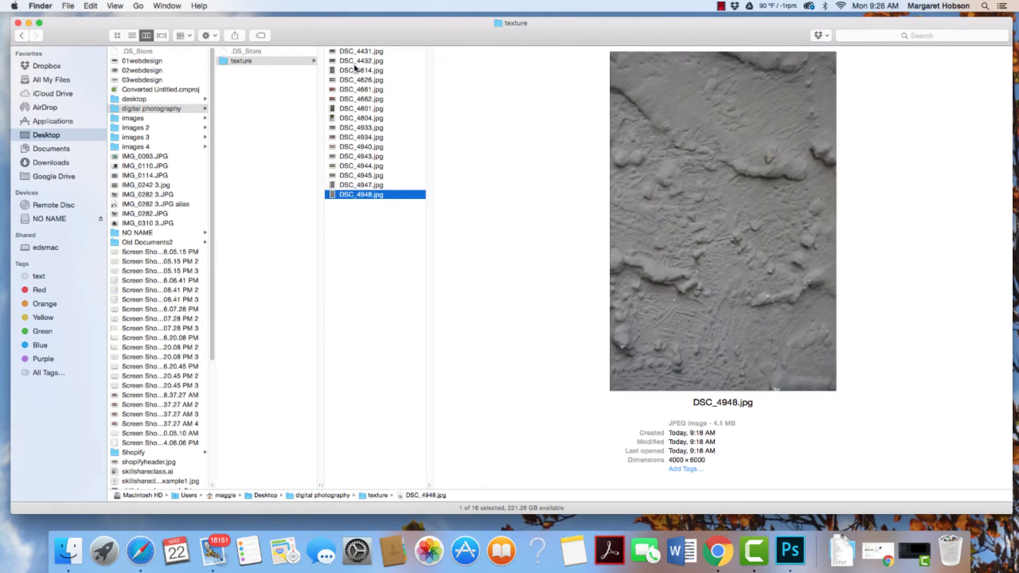
Move DSC_4431.jpg and DSC_4661.jpg out of the texture folder, previewing the photos between.
{"action": "left_click", "coordinate": [358, 52]}
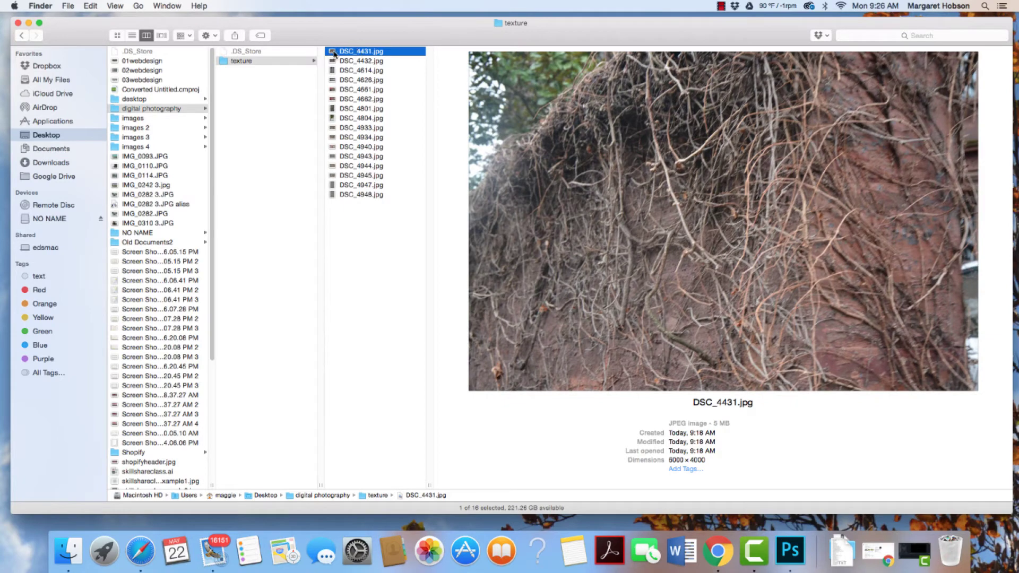
{"action": "left_click_drag", "start_coordinate": [358, 51], "coordinate": [955, 553]}
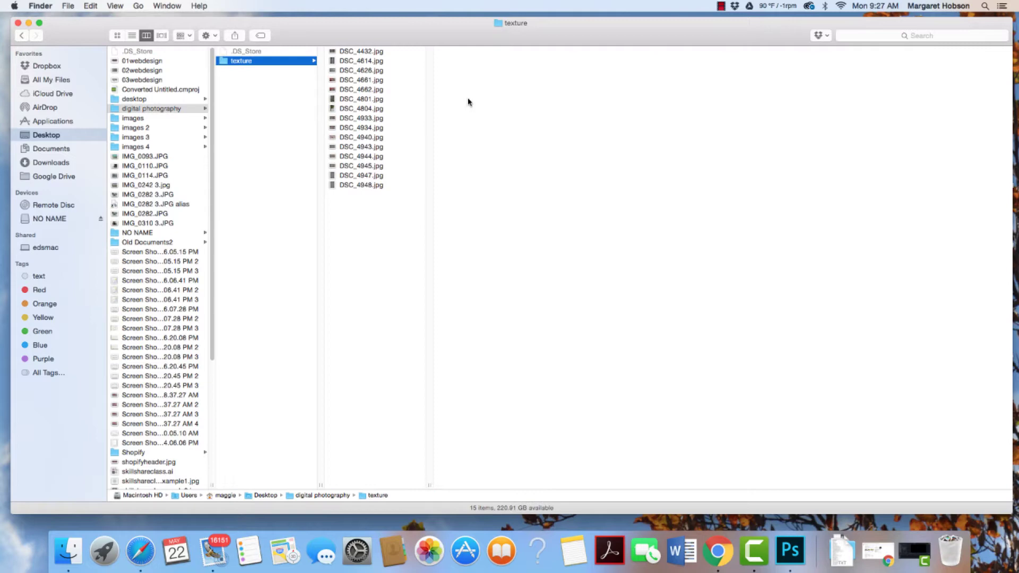
{"action": "left_click", "coordinate": [358, 52]}
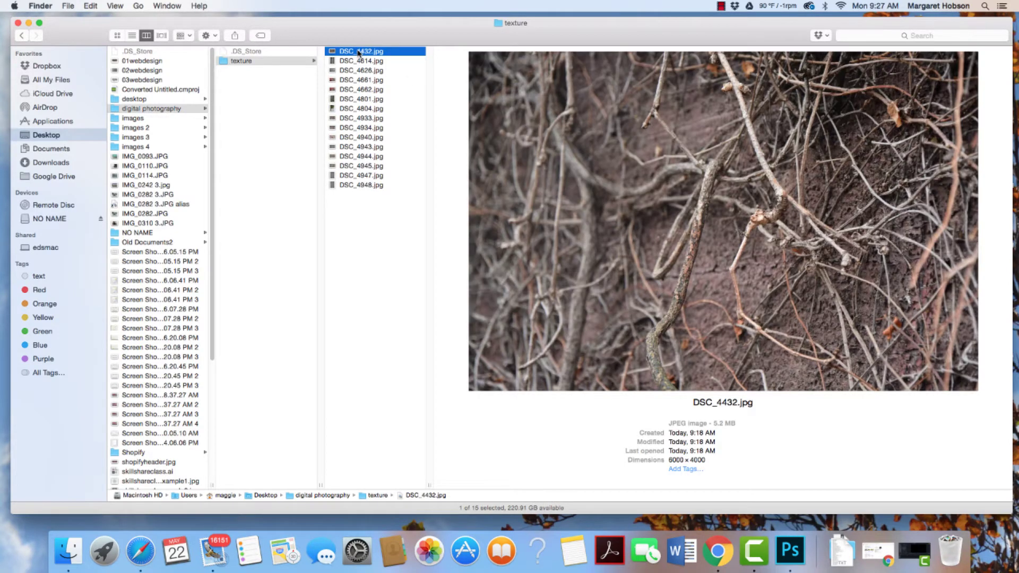
{"action": "key", "text": "Down"}
{"action": "key", "text": "Down"}
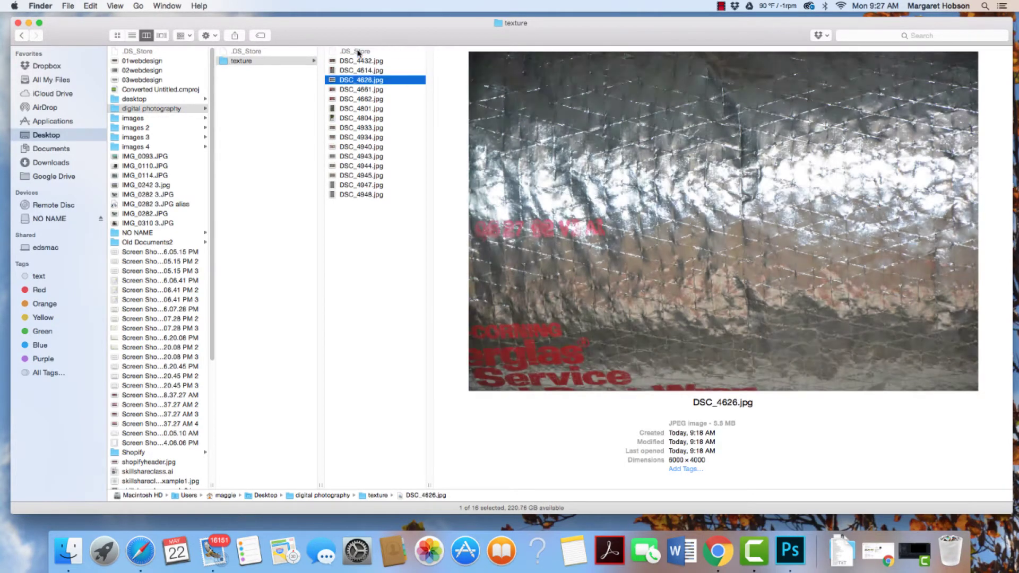
{"action": "key", "text": "Down"}
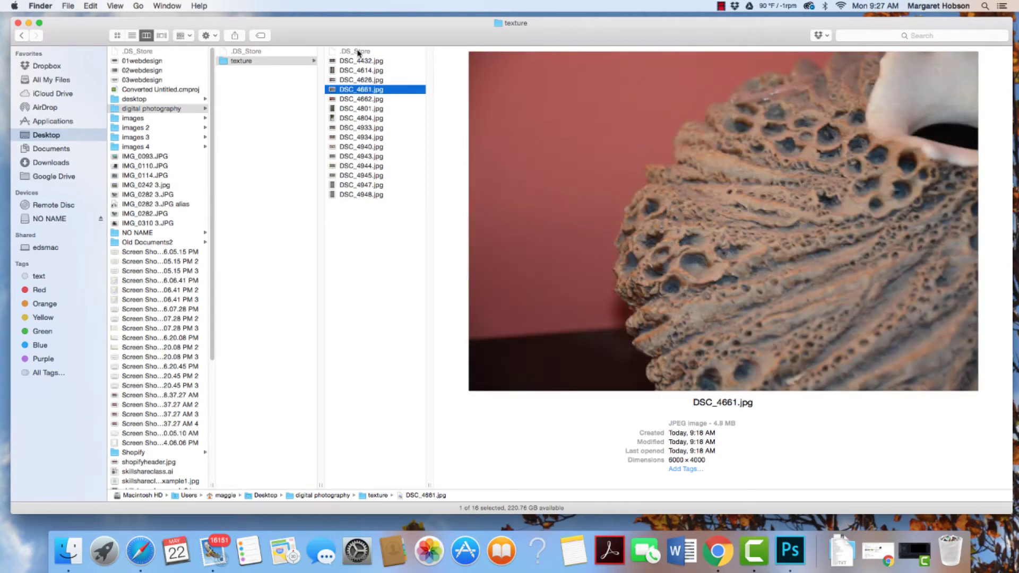
{"action": "left_click_drag", "start_coordinate": [344, 94], "coordinate": [950, 551]}
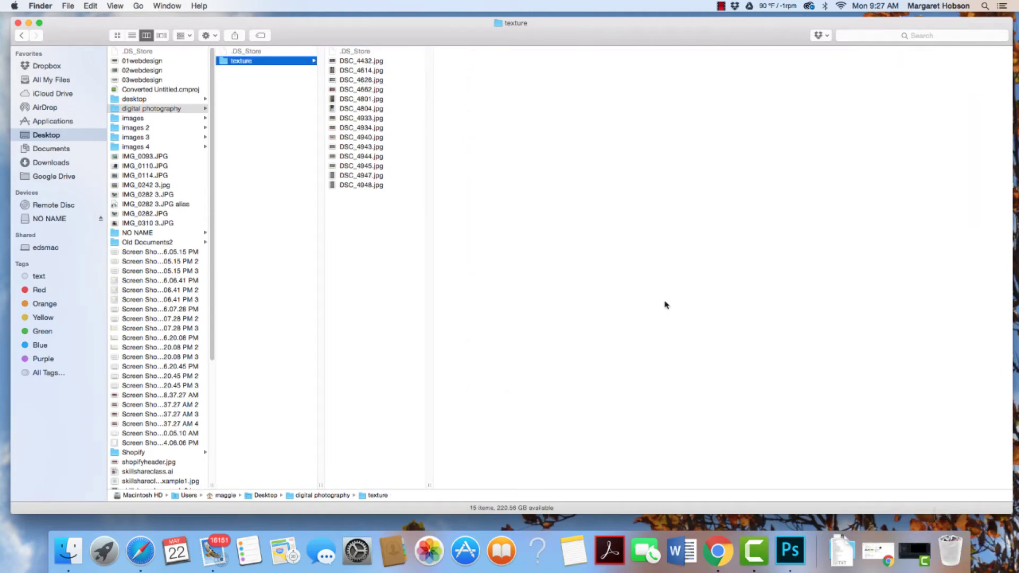
Browse the remaining photos, previewing DSC_4626, DSC_4801 and DSC_4662.
{"action": "left_click", "coordinate": [359, 61]}
{"action": "key", "text": "Down"}
{"action": "key", "text": "Down"}
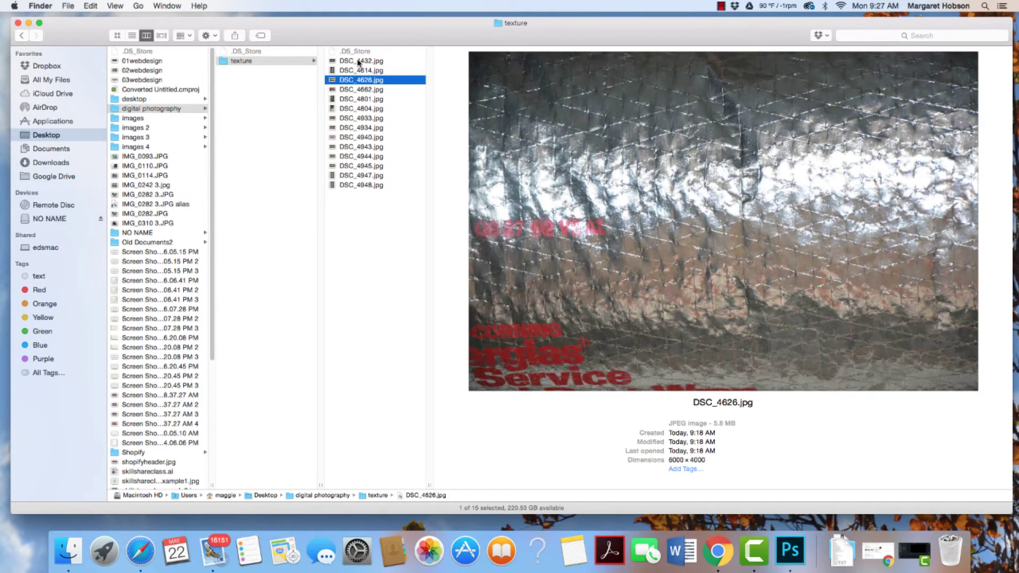
{"action": "left_click", "coordinate": [352, 100]}
{"action": "left_click", "coordinate": [351, 92]}
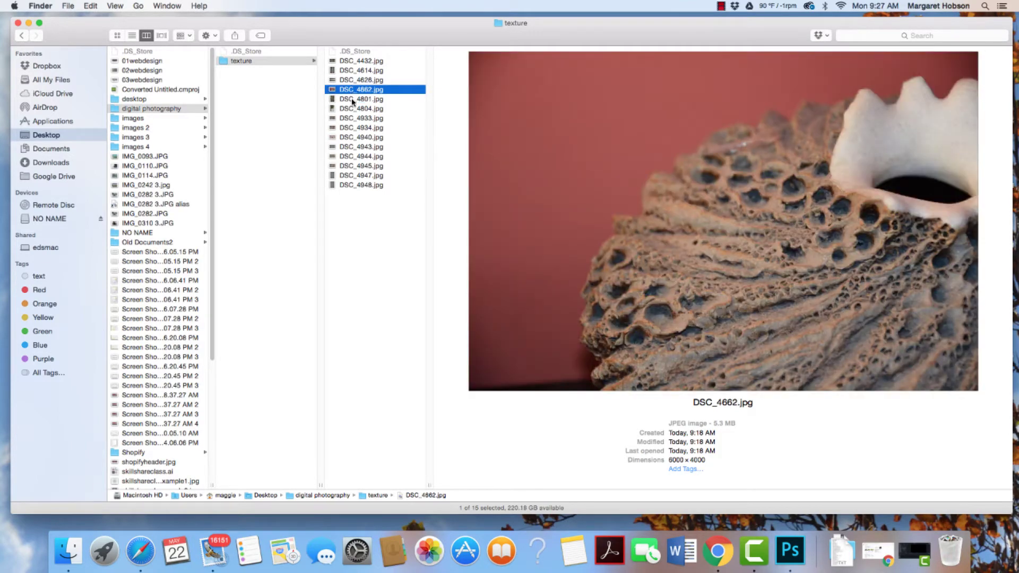
{"action": "left_click", "coordinate": [352, 100]}
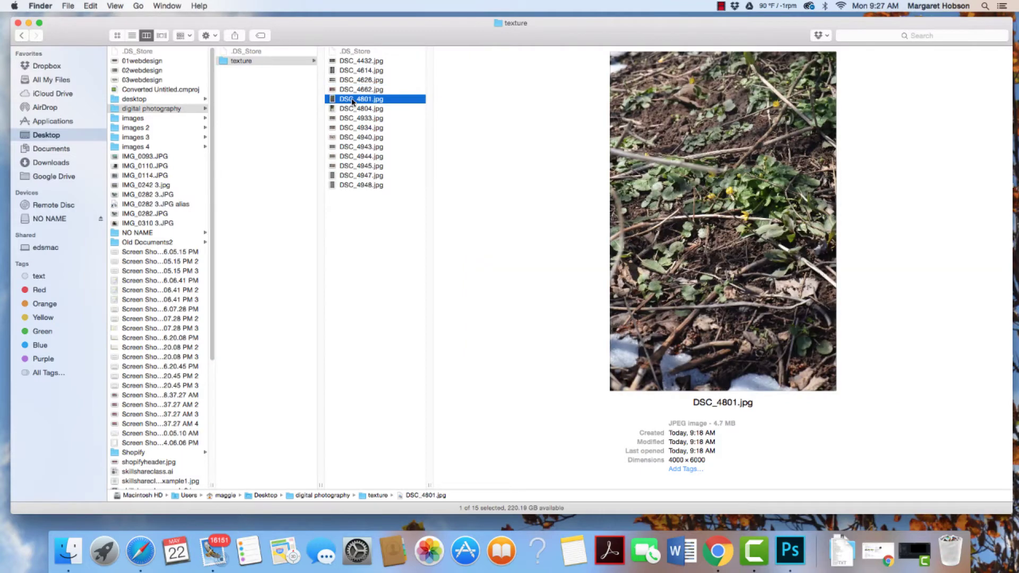
Step down through the photos to DSC_4948.jpg, then back up to DSC_4801.jpg.
{"action": "key", "text": "Down"}
{"action": "key", "text": "Down"}
{"action": "key", "text": "Down"}
{"action": "key", "text": "Down"}
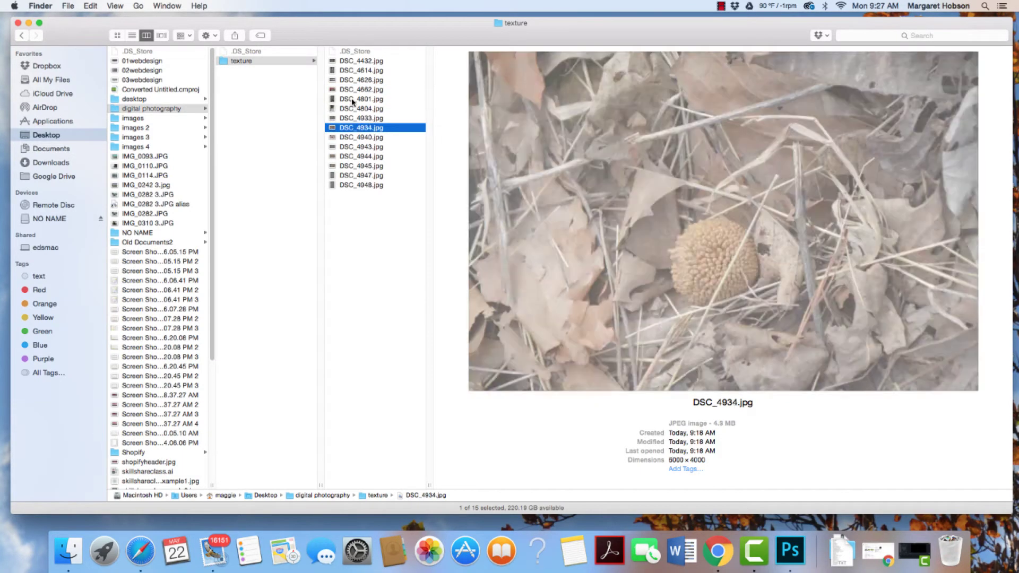
{"action": "key", "text": "Down"}
{"action": "key", "text": "Down"}
{"action": "key", "text": "Down"}
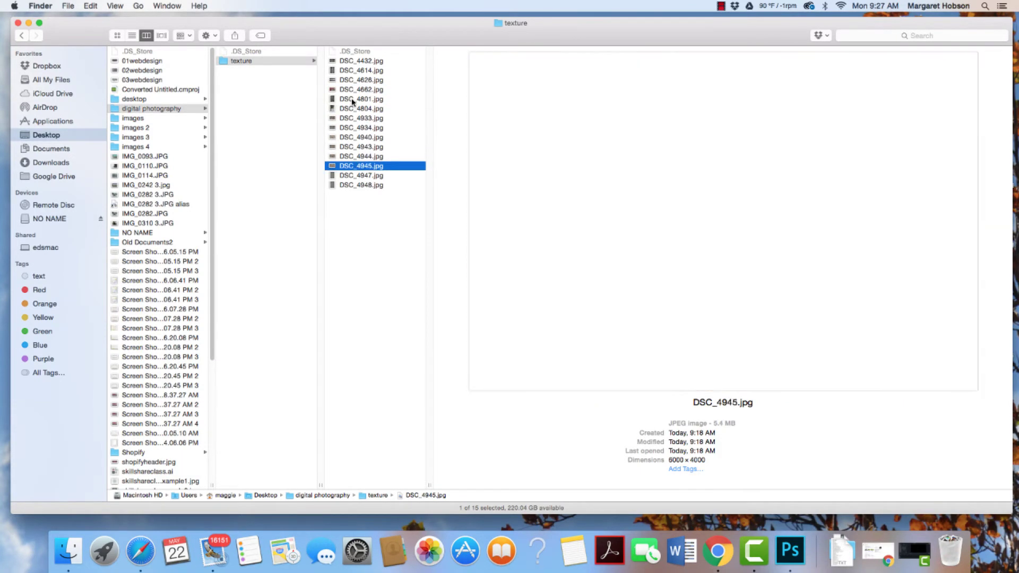
{"action": "key", "text": "Down"}
{"action": "key", "text": "Down"}
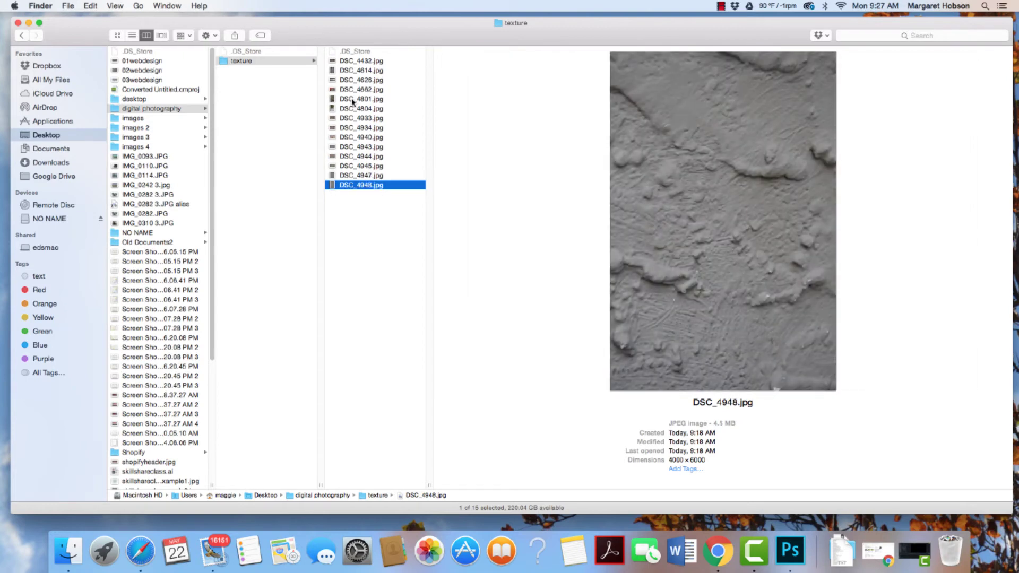
{"action": "key", "text": "Up"}
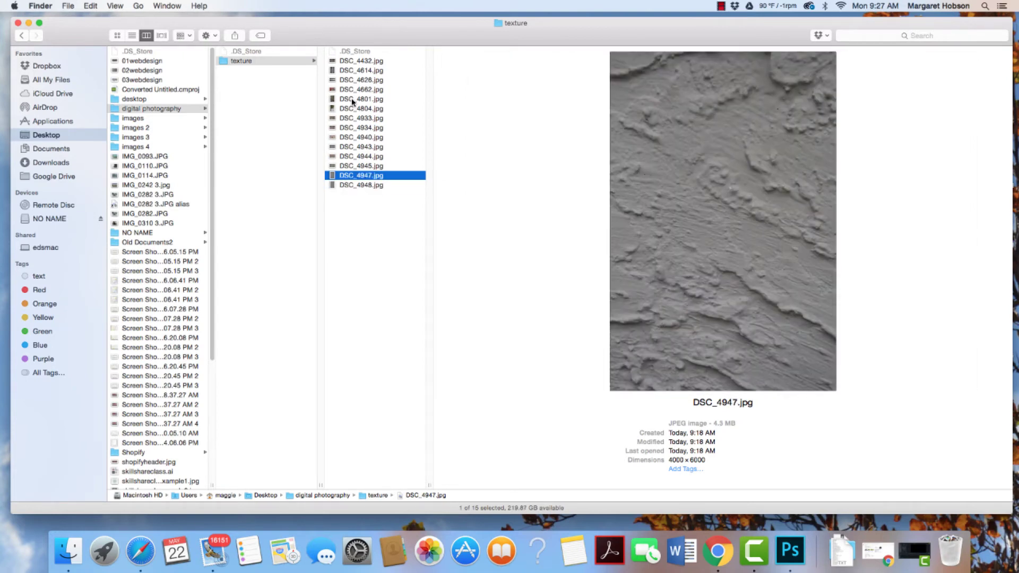
{"action": "key", "text": "Down"}
{"action": "key", "text": "Up"}
{"action": "key", "text": "Up"}
{"action": "key", "text": "Up"}
{"action": "key", "text": "Up"}
{"action": "key", "text": "Up"}
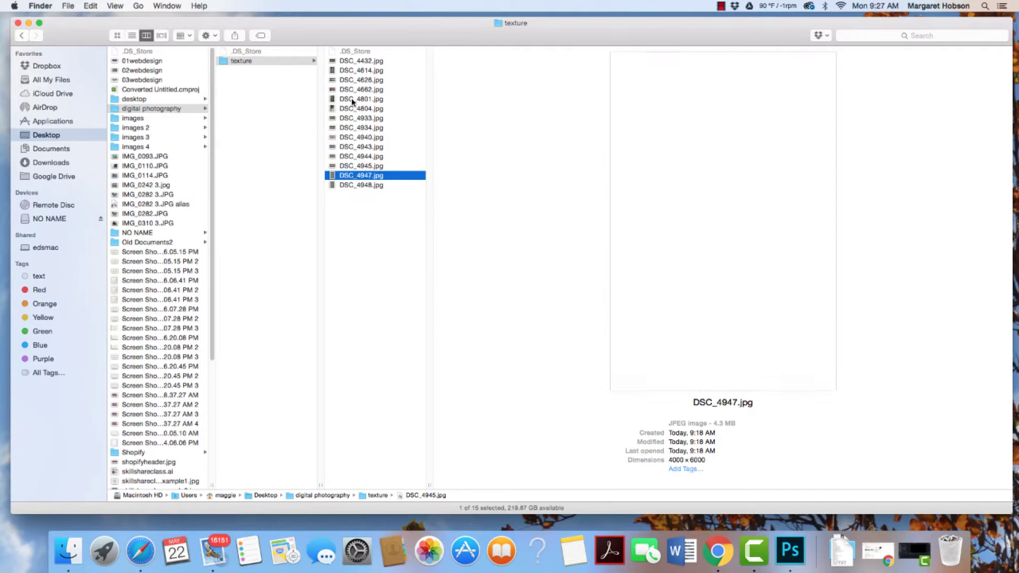
{"action": "key", "text": "Up"}
{"action": "key", "text": "Up"}
{"action": "key", "text": "Up"}
{"action": "key", "text": "Up"}
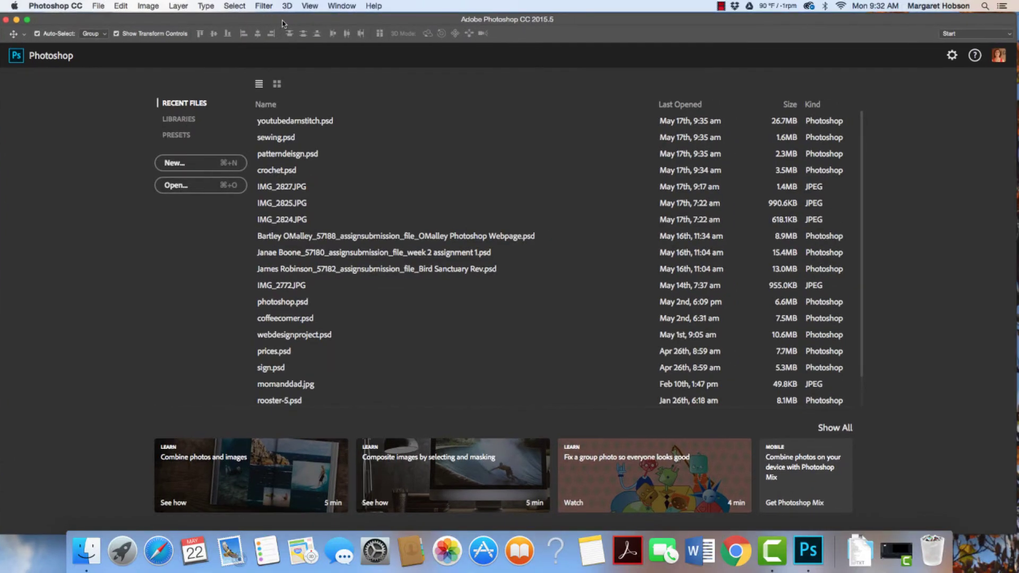
Open DSC_4432, DSC_4614, DSC_4626 and DSC_4662 from the texture folder with File > Open.
{"action": "left_click_drag", "start_coordinate": [283, 23], "coordinate": [285, 24]}
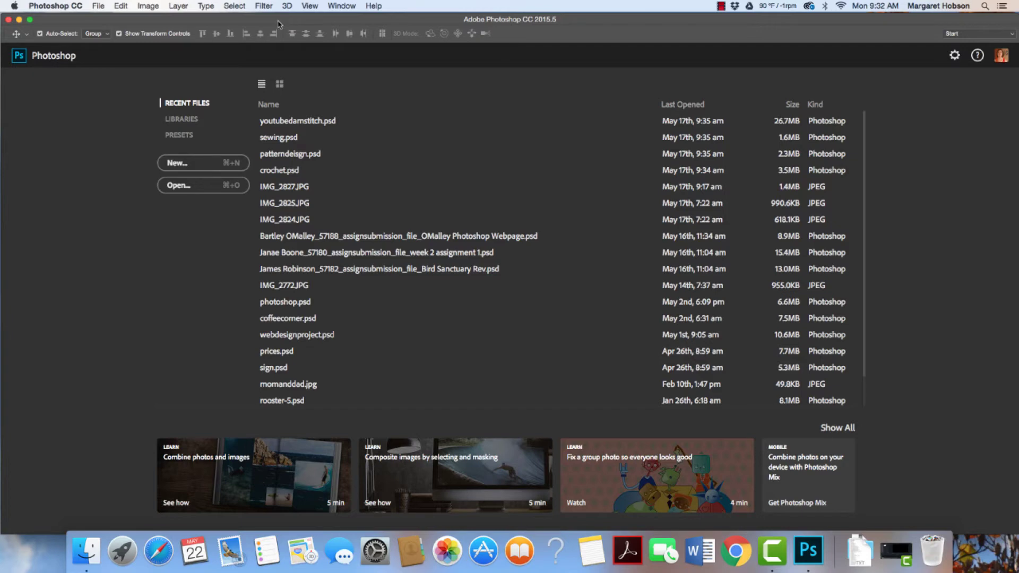
{"action": "left_click", "coordinate": [99, 6]}
{"action": "left_click", "coordinate": [106, 30]}
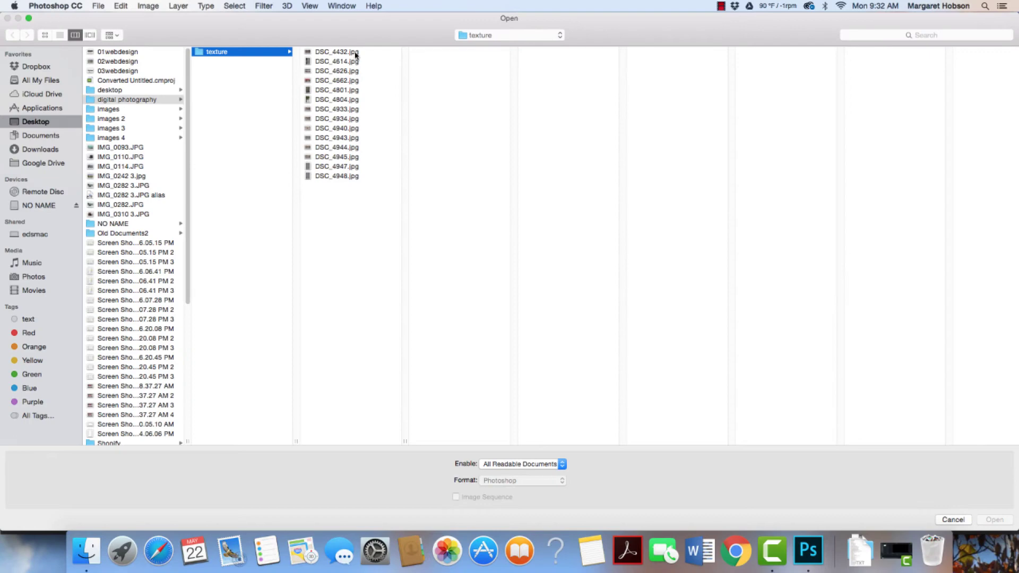
{"action": "left_click", "coordinate": [354, 53]}
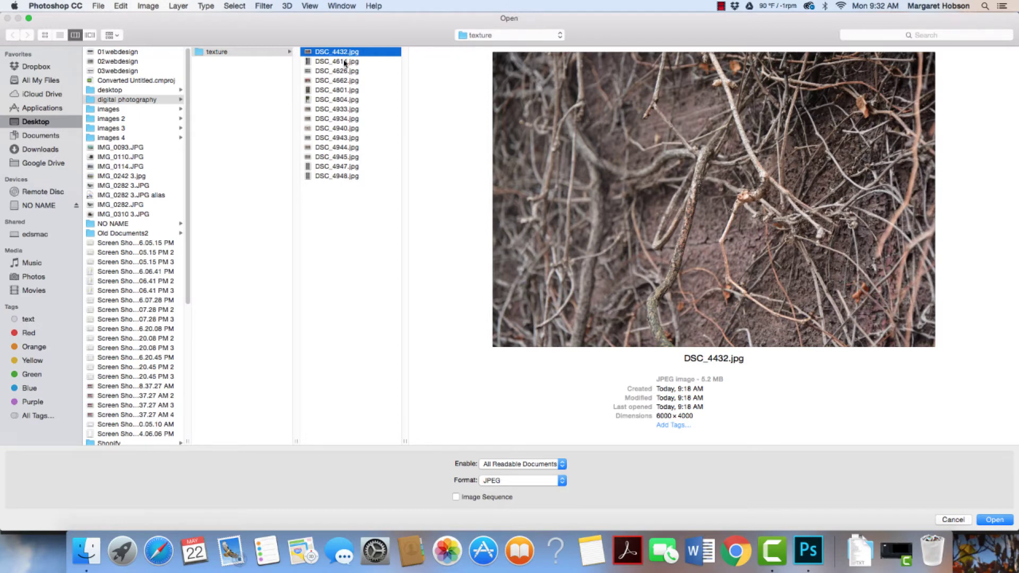
{"action": "left_click_drag", "start_coordinate": [346, 57], "coordinate": [343, 81]}
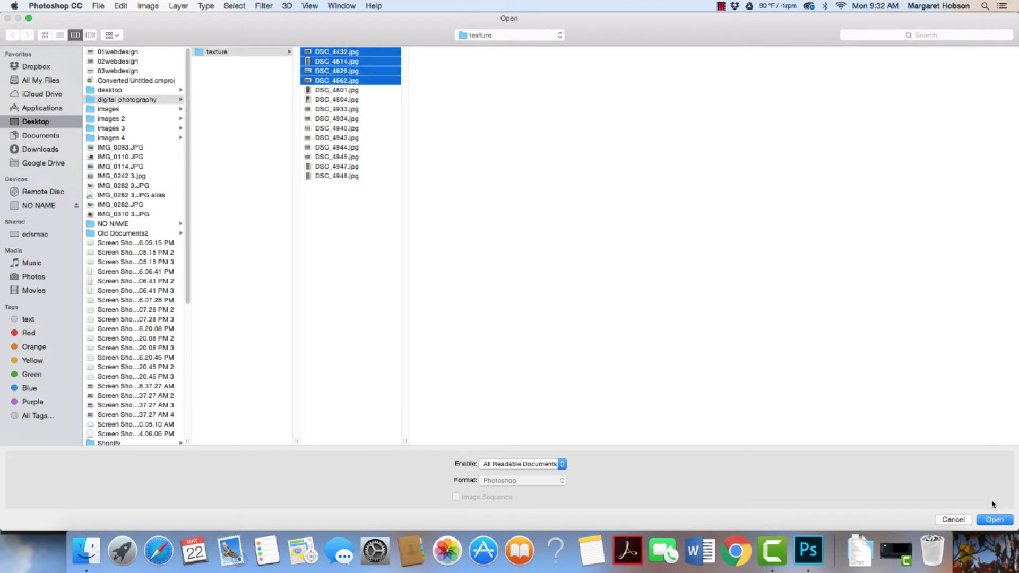
{"action": "left_click", "coordinate": [994, 521]}
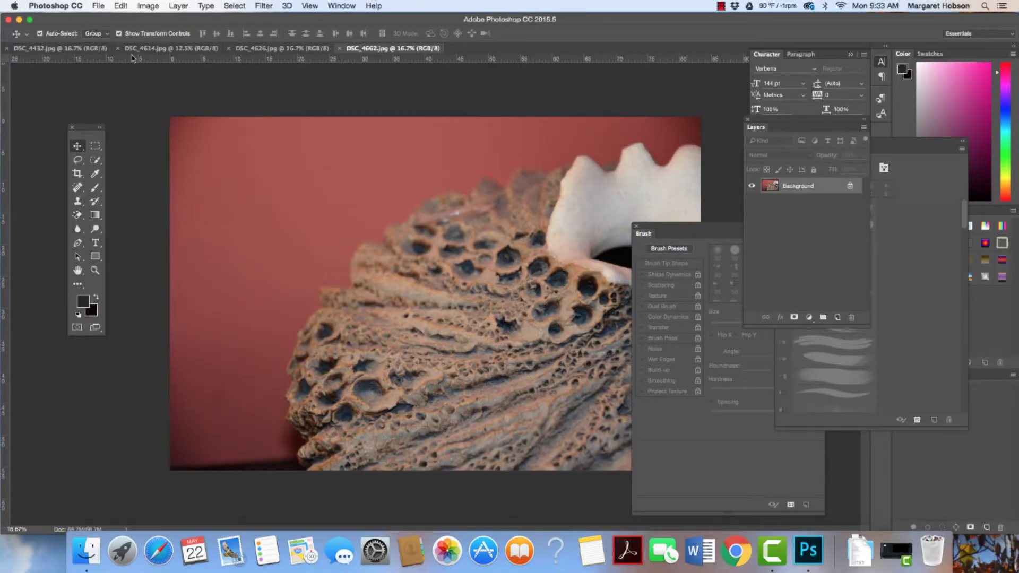
Switch to the DSC_4432 photo and dock the brush settings beside the Layers panel.
{"action": "left_click", "coordinate": [41, 51]}
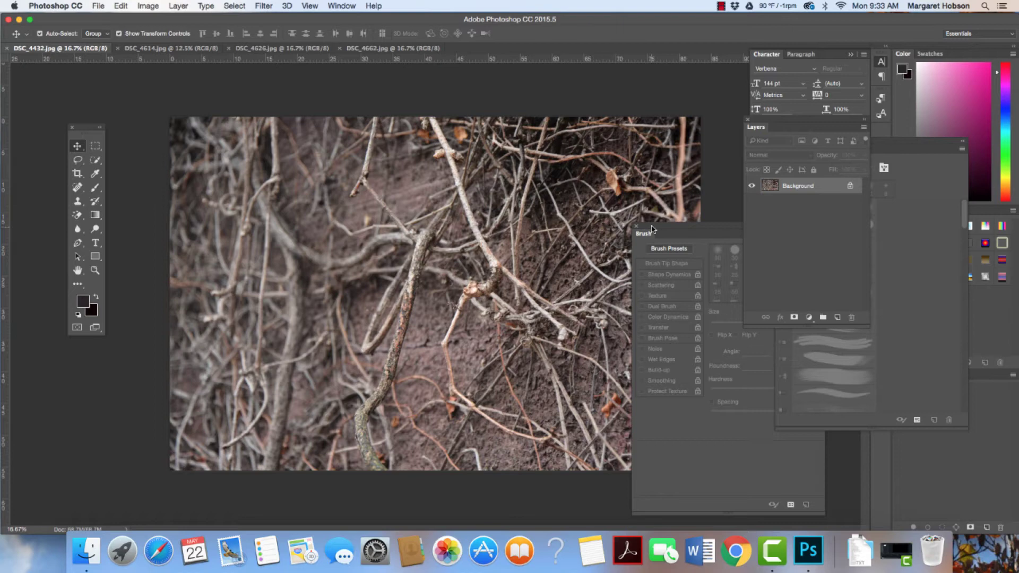
{"action": "left_click_drag", "start_coordinate": [664, 230], "coordinate": [696, 236]}
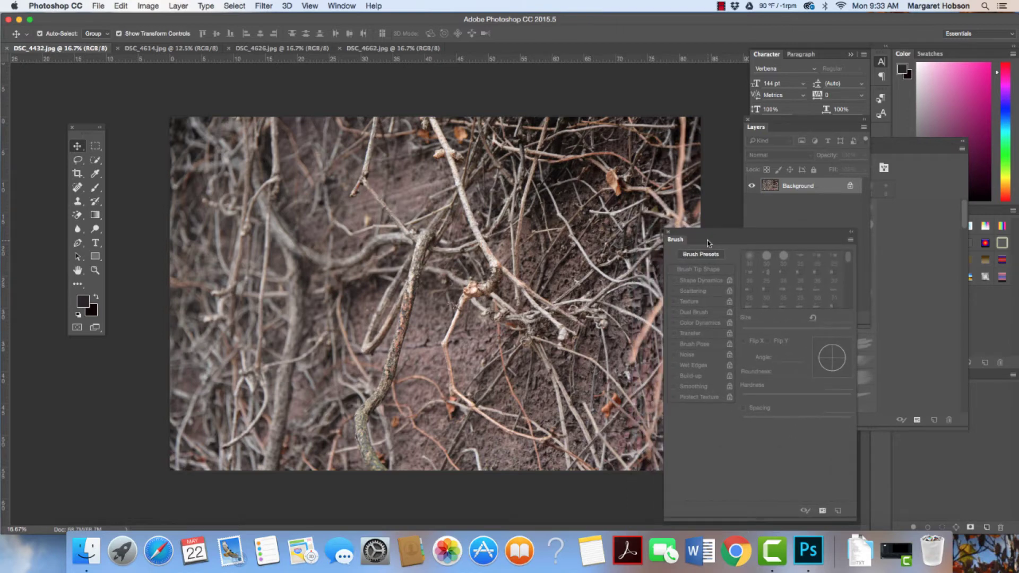
{"action": "left_click_drag", "start_coordinate": [701, 236], "coordinate": [781, 231]}
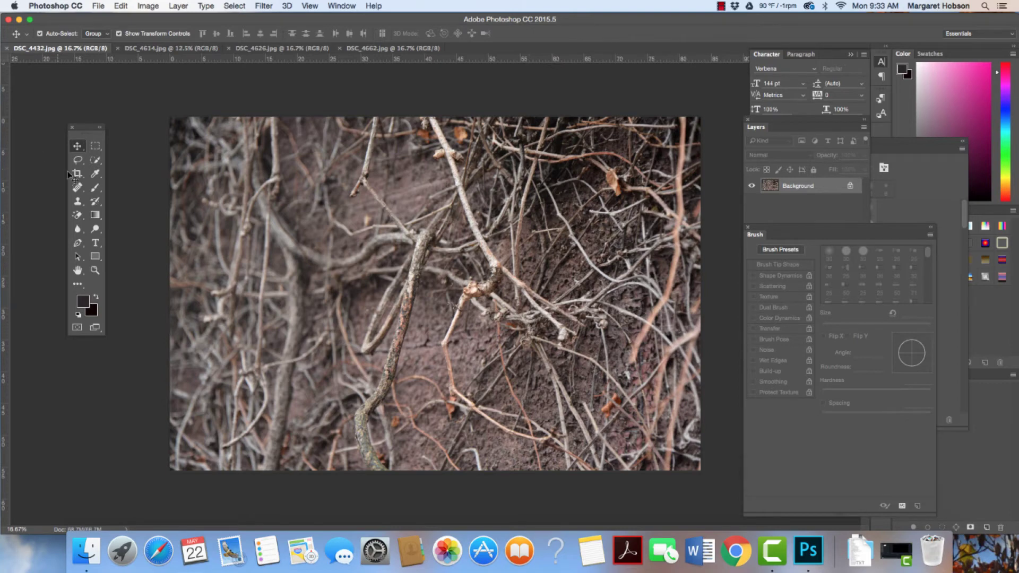
Crop the left side and bottom off the photo and commit the crop.
{"action": "left_click_drag", "start_coordinate": [76, 176], "coordinate": [109, 172]}
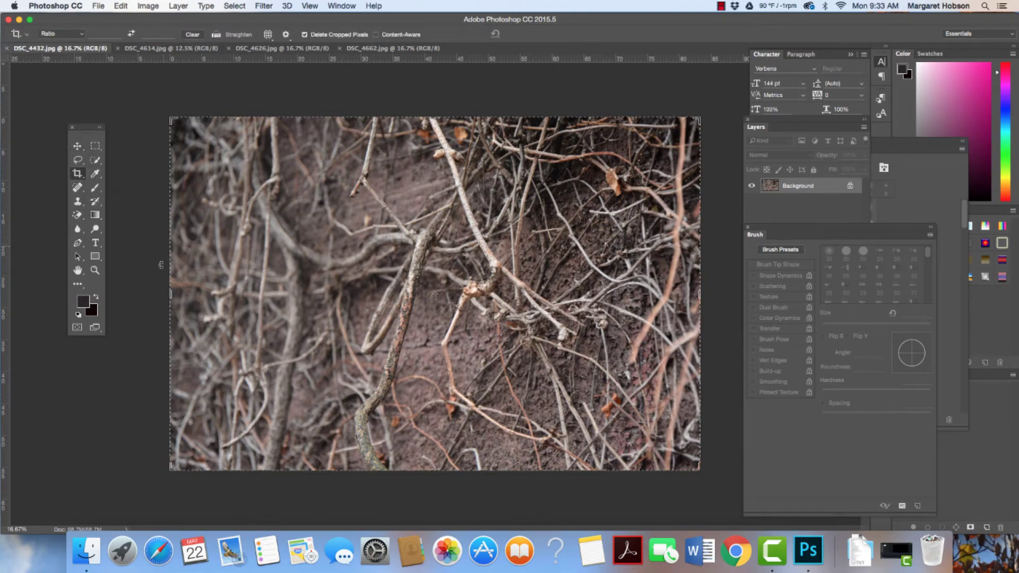
{"action": "left_click_drag", "start_coordinate": [168, 299], "coordinate": [284, 297]}
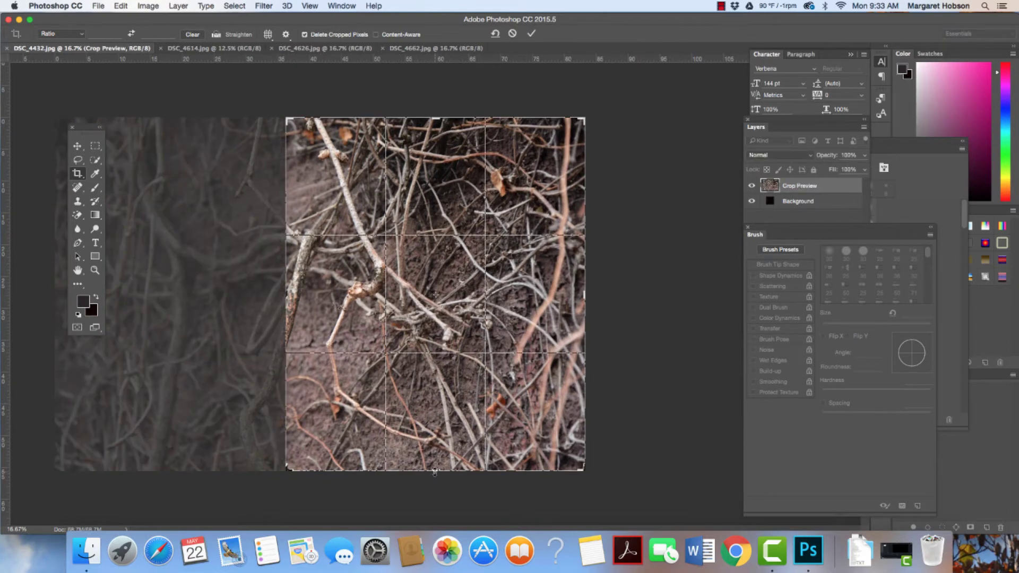
{"action": "left_click_drag", "start_coordinate": [435, 471], "coordinate": [440, 426]}
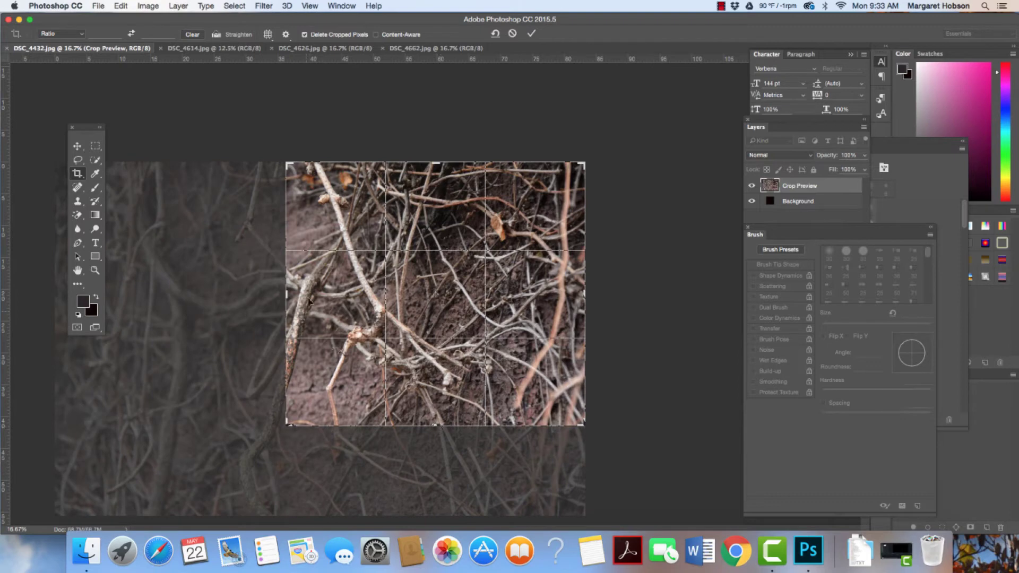
{"action": "key", "text": "Return"}
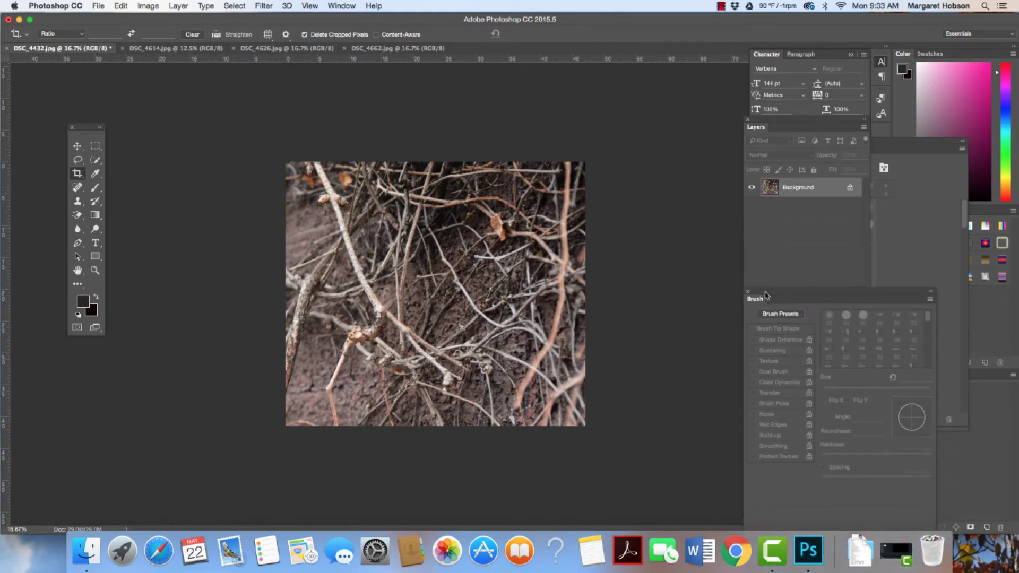
Reset the panel layout to Essentials from the workspace switcher.
{"action": "left_click_drag", "start_coordinate": [771, 121], "coordinate": [744, 155]}
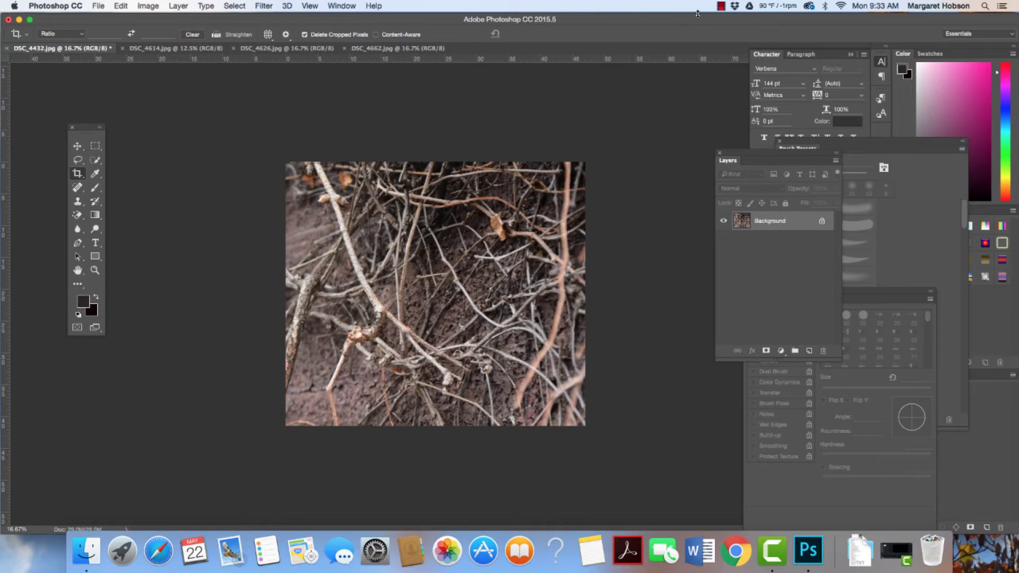
{"action": "left_click_drag", "start_coordinate": [697, 20], "coordinate": [694, 19]}
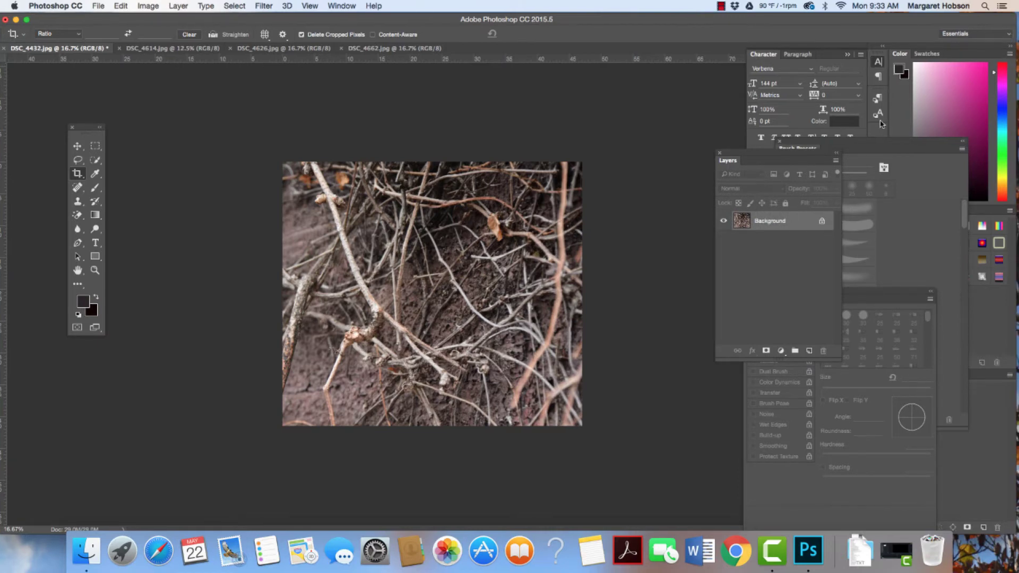
{"action": "left_click", "coordinate": [1009, 35]}
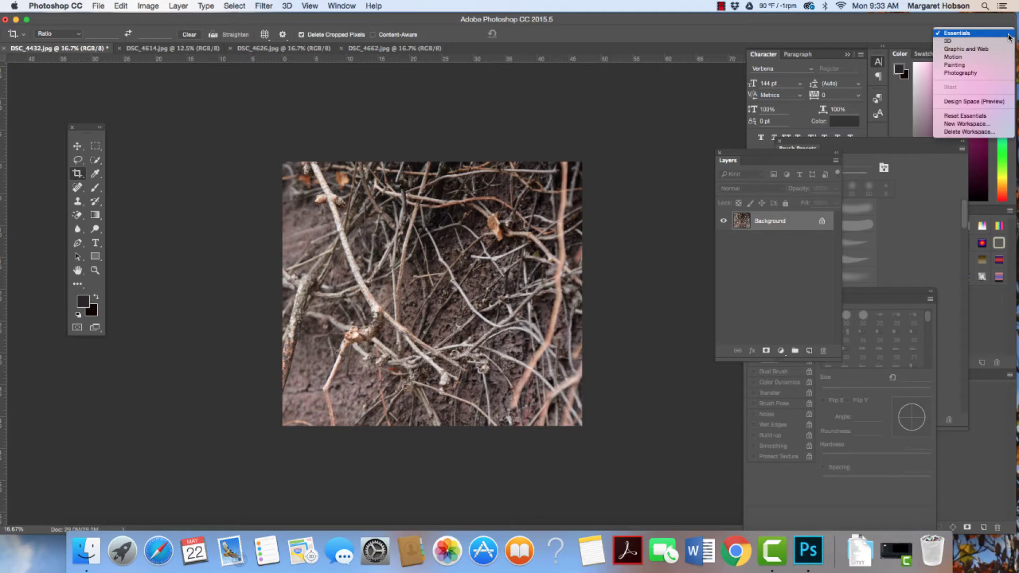
{"action": "left_click", "coordinate": [971, 115]}
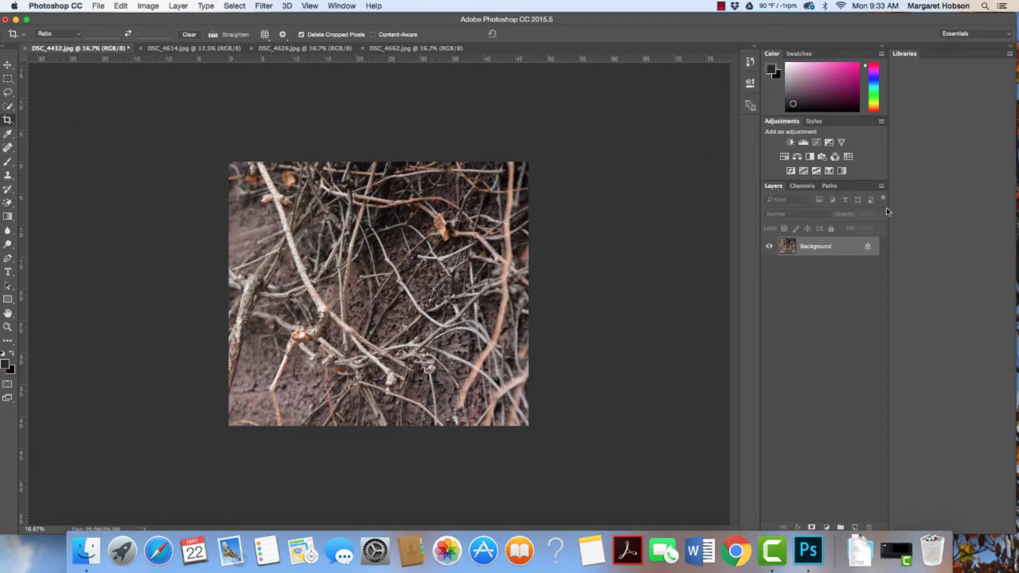
Float the Layers panel over the workspace and make it taller.
{"action": "left_click_drag", "start_coordinate": [773, 186], "coordinate": [608, 145]}
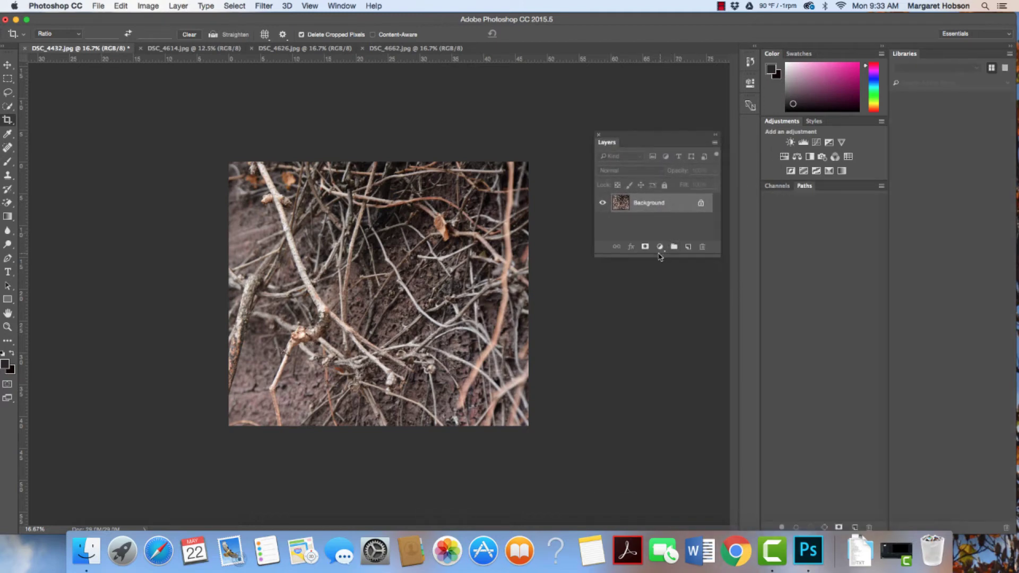
{"action": "left_click_drag", "start_coordinate": [656, 256], "coordinate": [663, 359]}
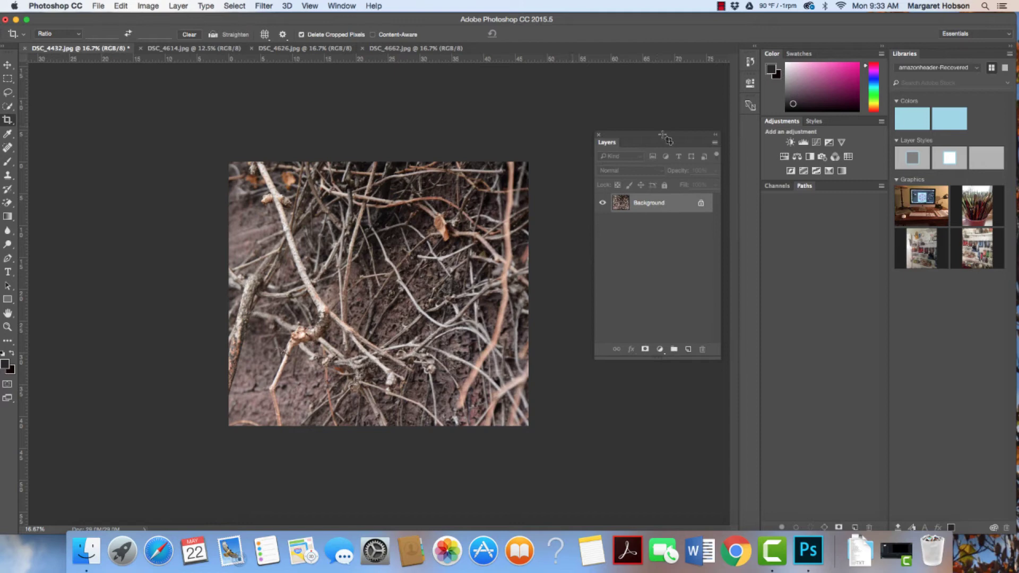
{"action": "left_click", "coordinate": [340, 6]}
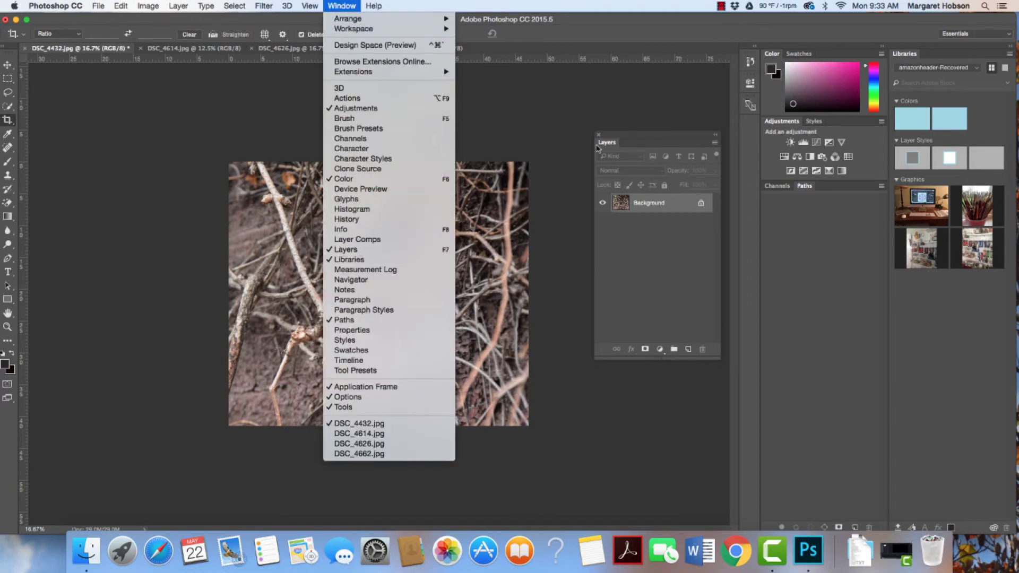
{"action": "left_click", "coordinate": [627, 140]}
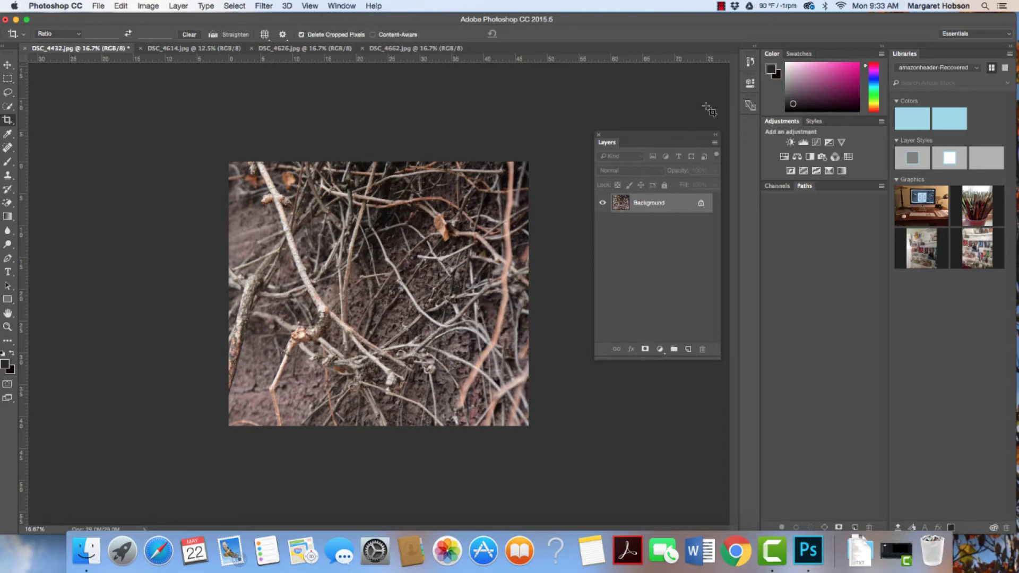
Close the floating Adjustments panel, then bring it back with Window > Adjustments.
{"action": "left_click_drag", "start_coordinate": [783, 124], "coordinate": [787, 231]}
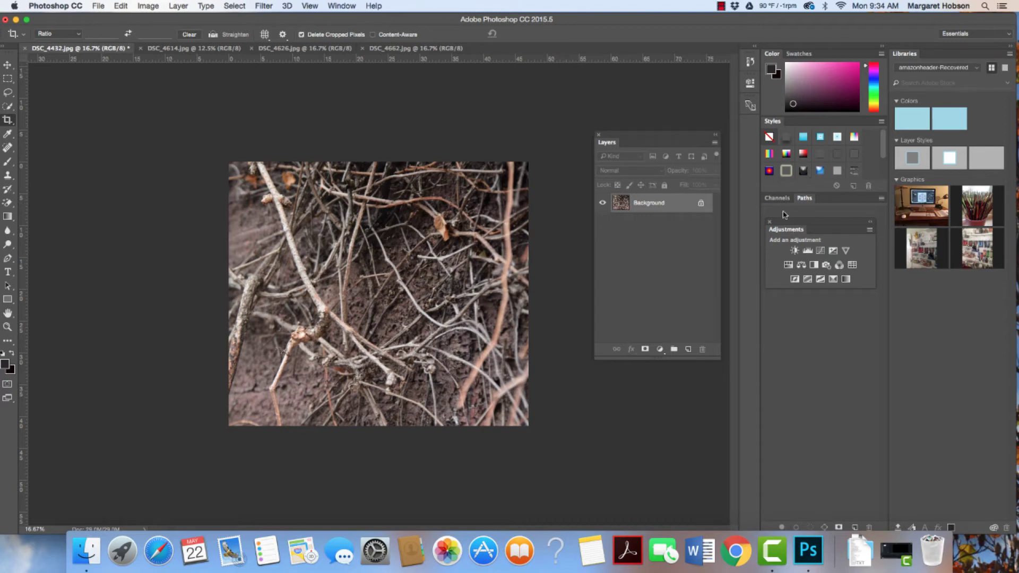
{"action": "left_click", "coordinate": [769, 222]}
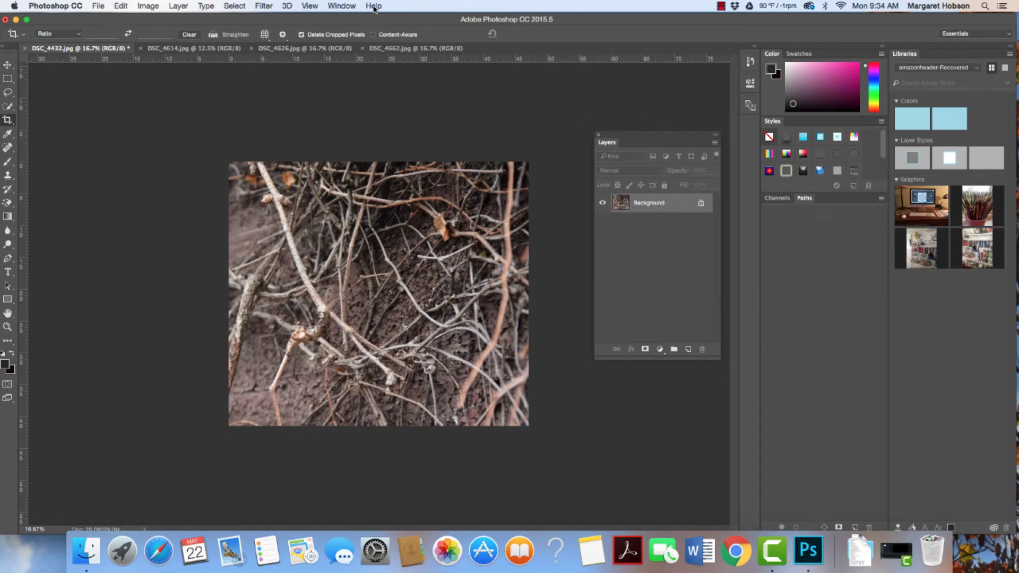
{"action": "left_click", "coordinate": [339, 6]}
{"action": "left_click", "coordinate": [345, 108]}
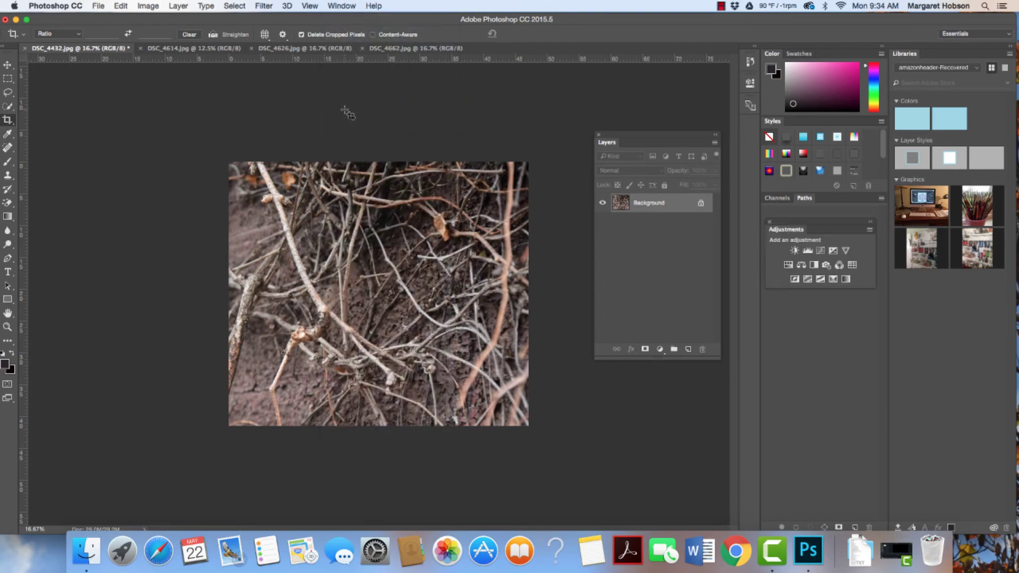
Add a Levels adjustment layer and inspect the Red, Green and Blue histograms before returning to RGB.
{"action": "left_click", "coordinate": [808, 252]}
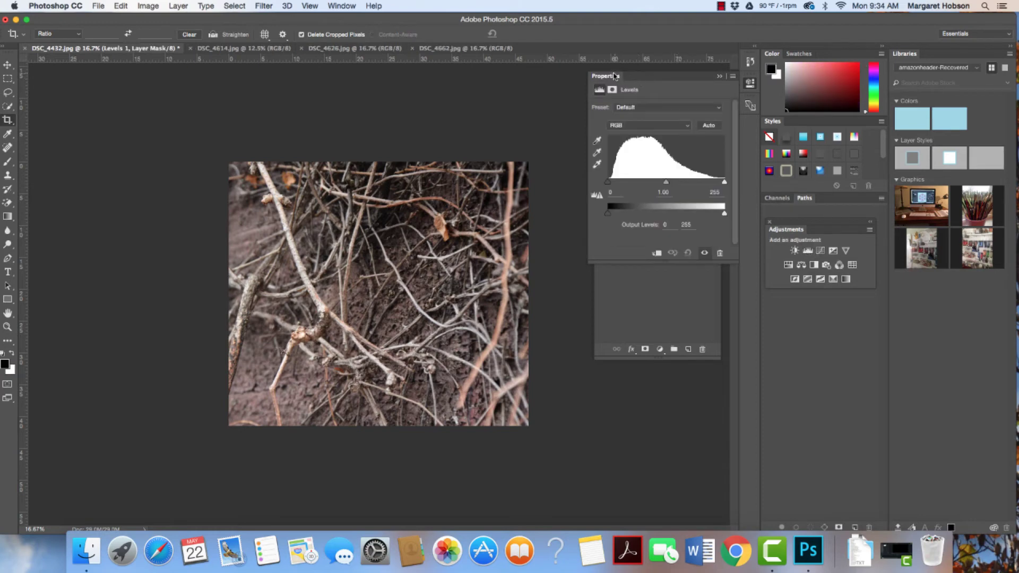
{"action": "left_click_drag", "start_coordinate": [616, 76], "coordinate": [618, 288]}
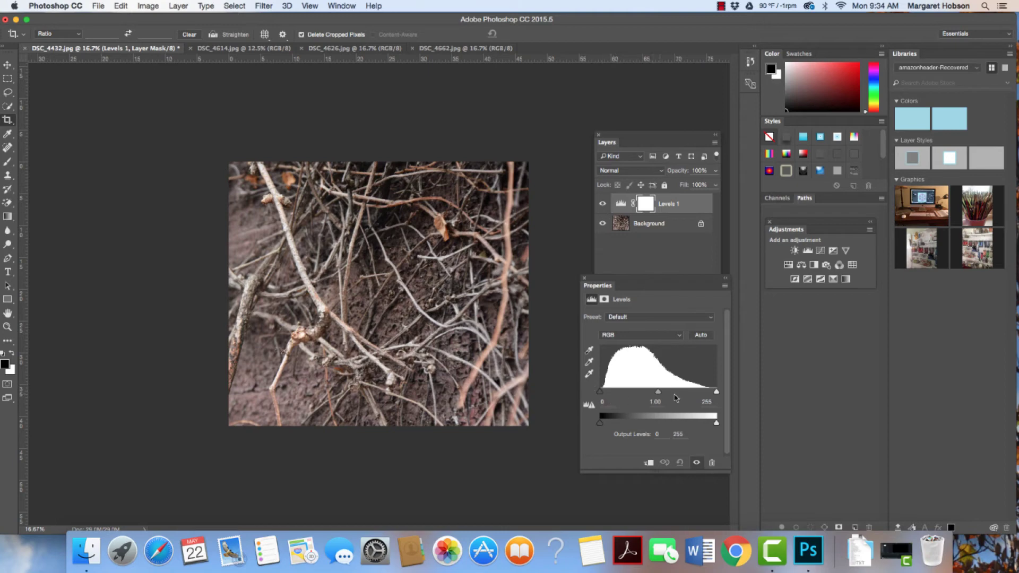
{"action": "left_click", "coordinate": [679, 336]}
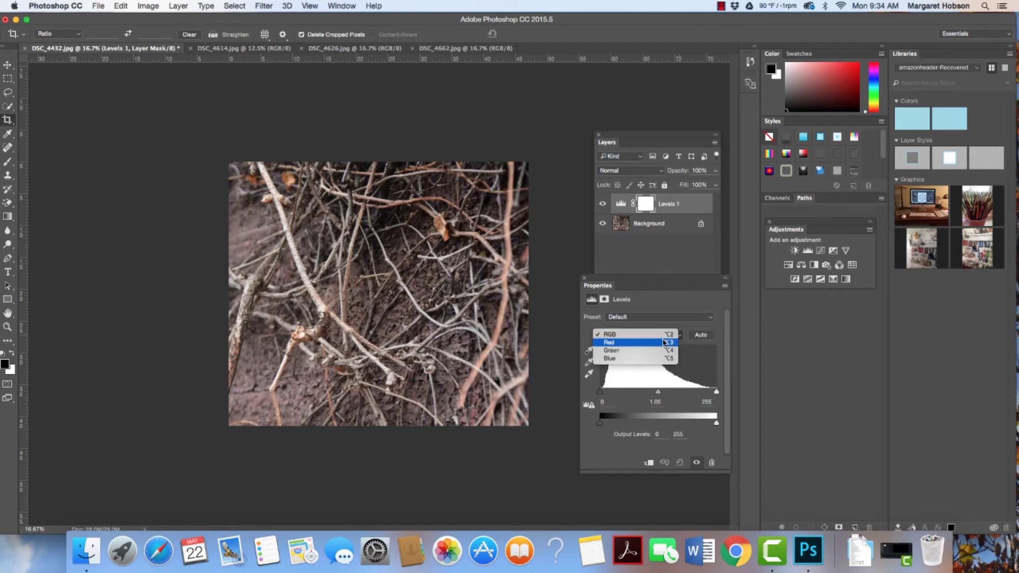
{"action": "left_click", "coordinate": [670, 342]}
{"action": "left_click", "coordinate": [674, 337]}
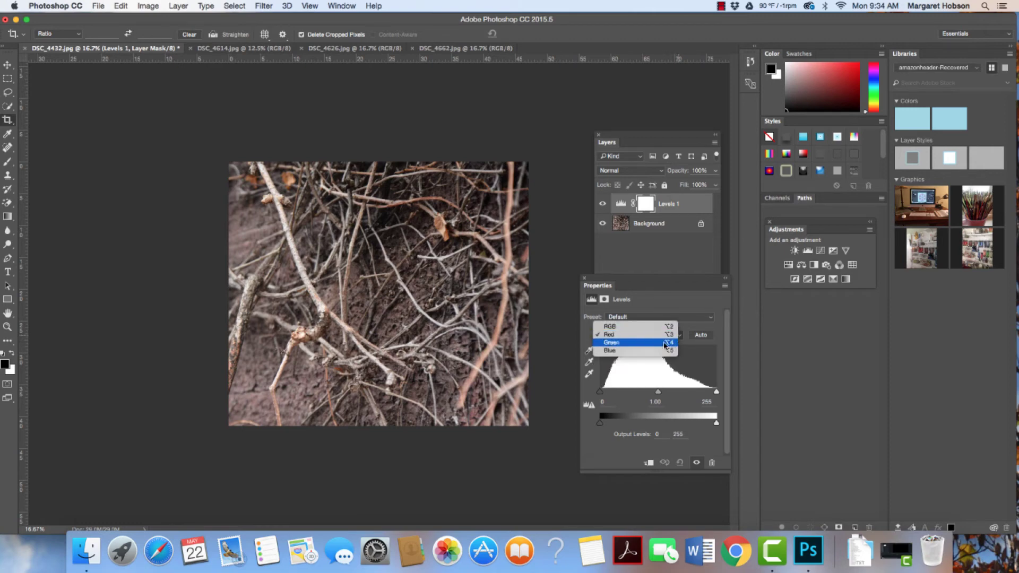
{"action": "left_click", "coordinate": [670, 343]}
{"action": "left_click", "coordinate": [678, 338]}
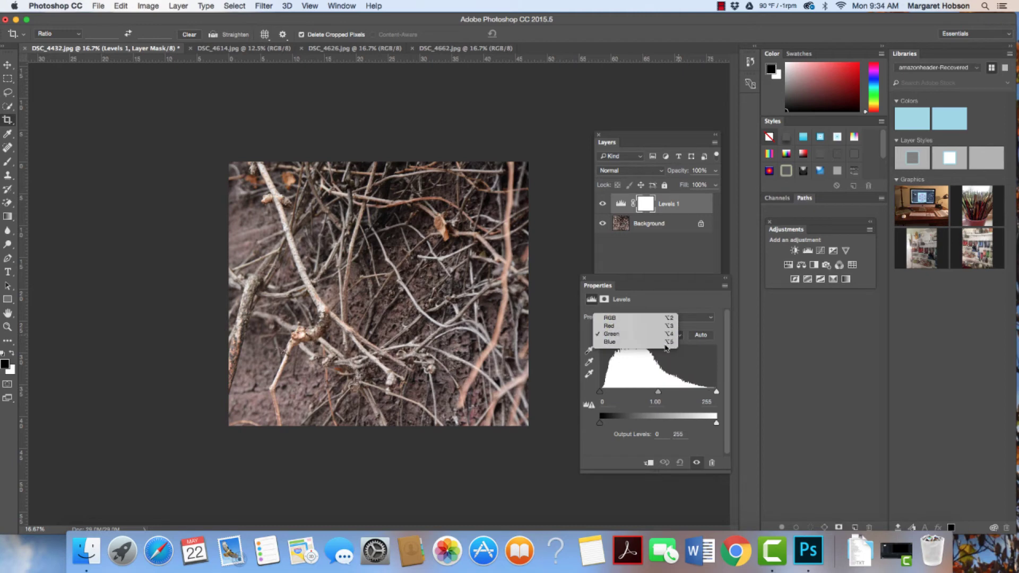
{"action": "left_click", "coordinate": [670, 344]}
{"action": "left_click", "coordinate": [678, 337]}
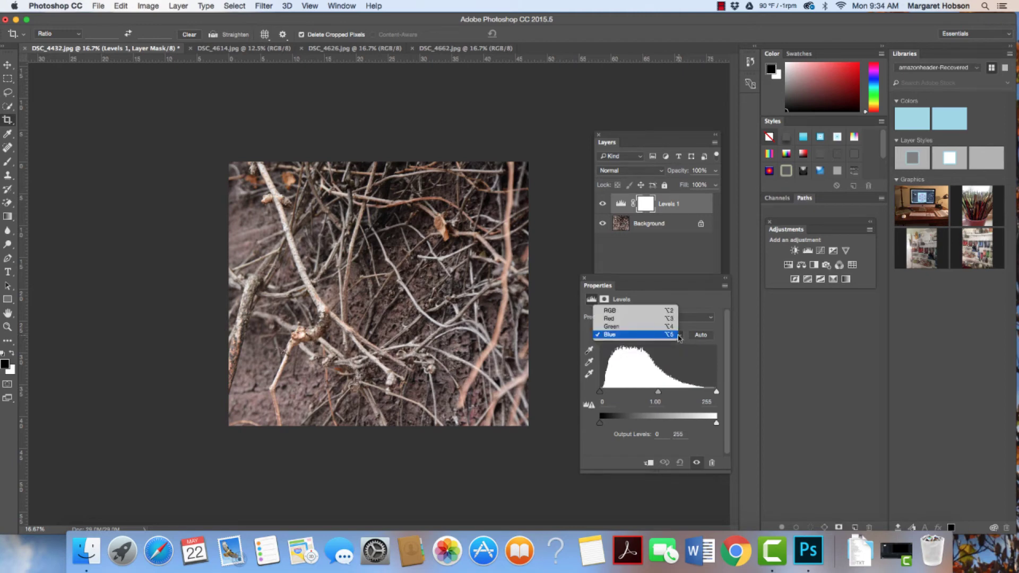
{"action": "left_click", "coordinate": [653, 310]}
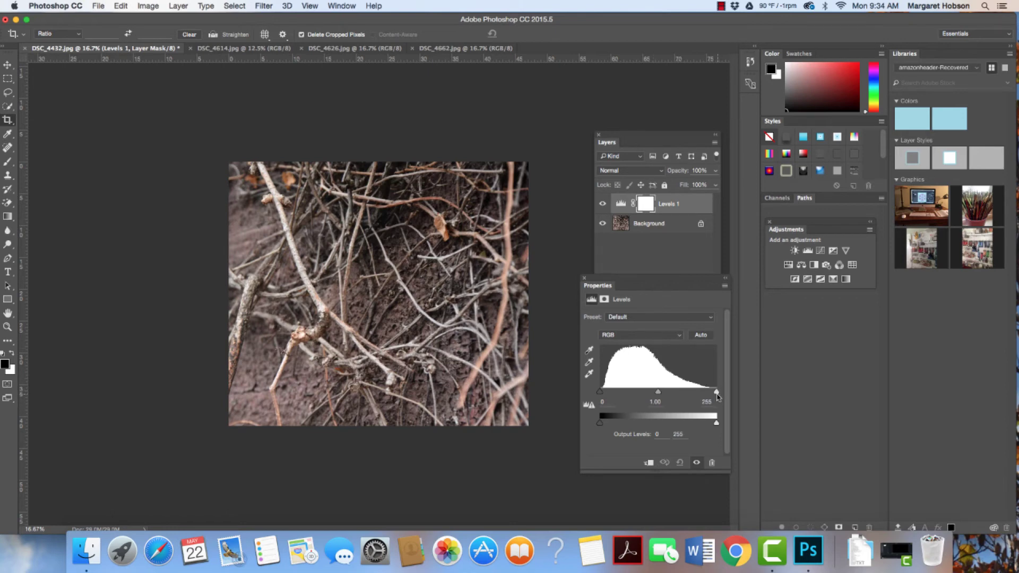
Pull the Levels white and black points inward, comparing the result with Levels 1 toggled.
{"action": "left_click_drag", "start_coordinate": [717, 394], "coordinate": [708, 394]}
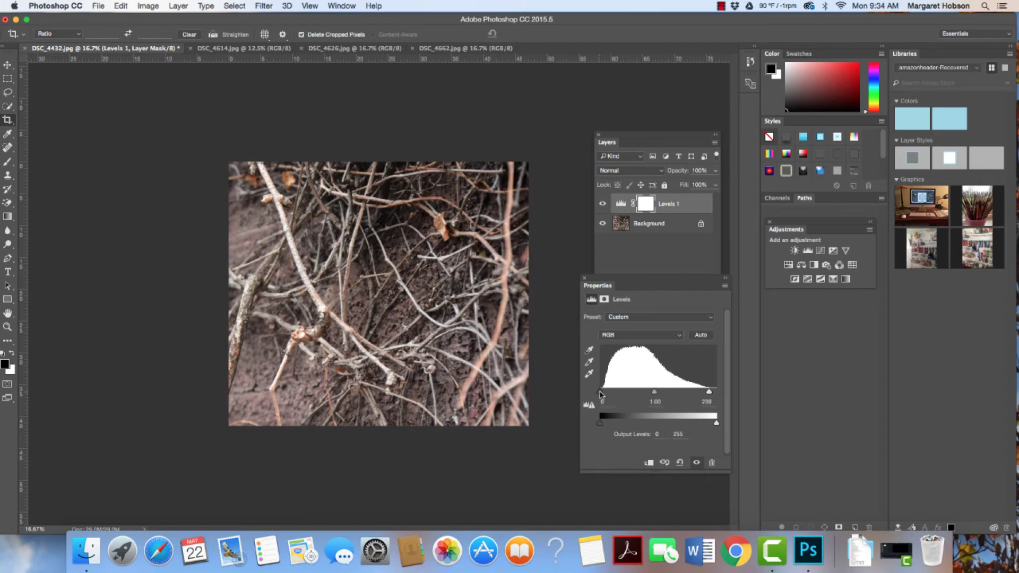
{"action": "left_click_drag", "start_coordinate": [600, 393], "coordinate": [602, 394]}
{"action": "left_click", "coordinate": [602, 205]}
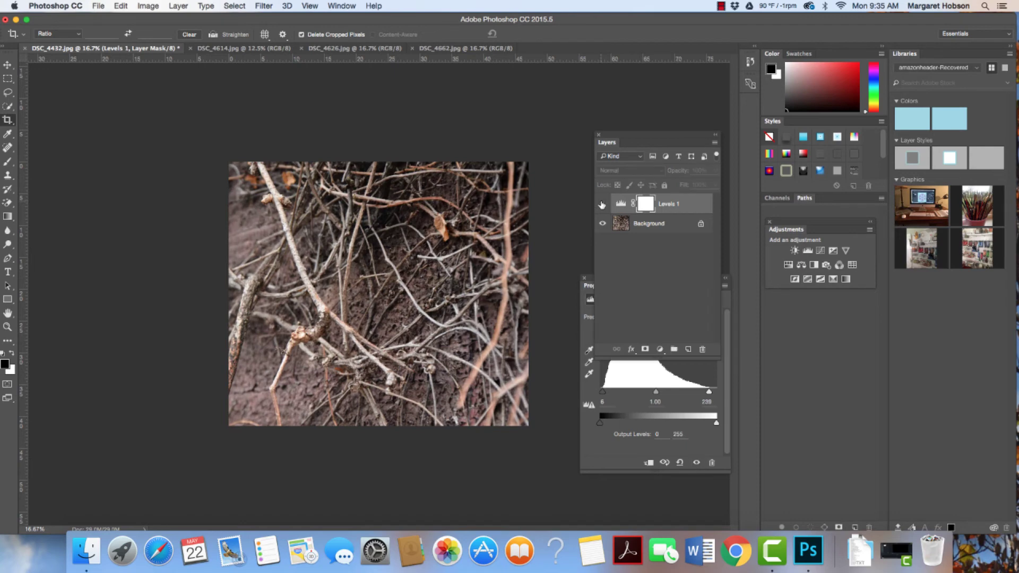
{"action": "left_click", "coordinate": [601, 205]}
{"action": "left_click", "coordinate": [601, 205]}
{"action": "left_click", "coordinate": [602, 204]}
{"action": "left_click", "coordinate": [602, 205]}
{"action": "left_click", "coordinate": [602, 204]}
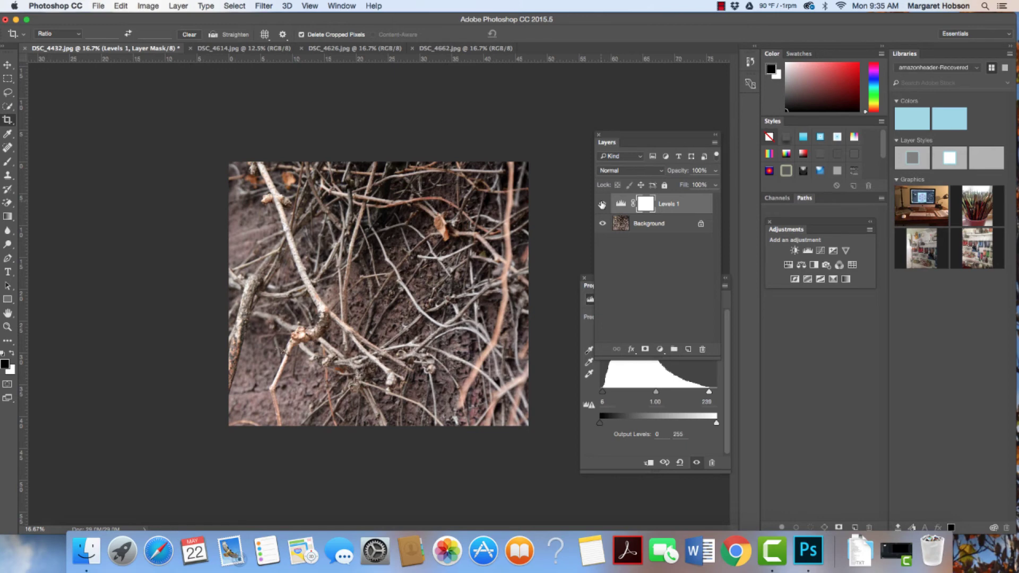
Add a Hue/Saturation layer with a slight saturation boost and compare it on and off.
{"action": "left_click", "coordinate": [788, 266]}
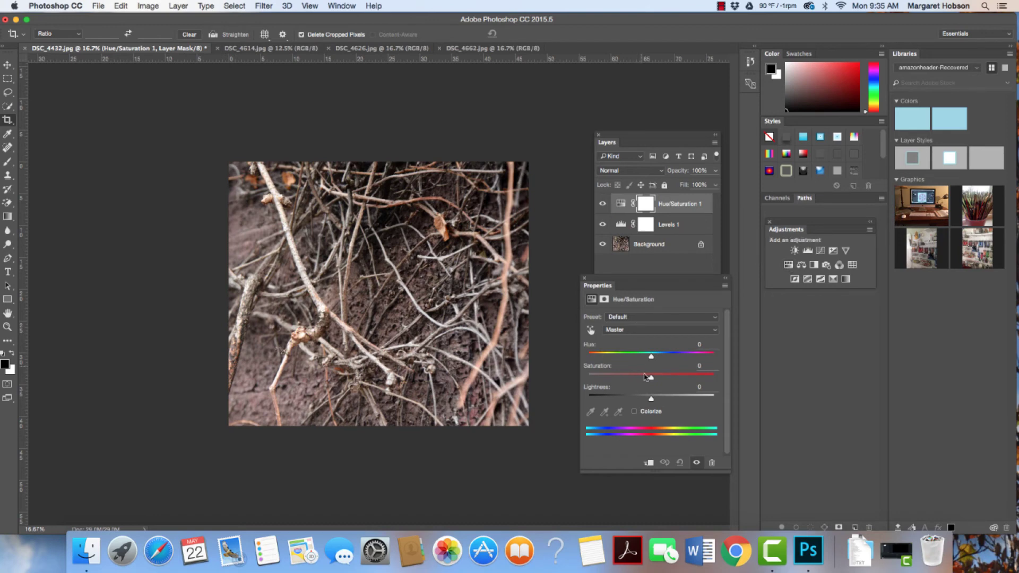
{"action": "left_click_drag", "start_coordinate": [650, 379], "coordinate": [658, 378]}
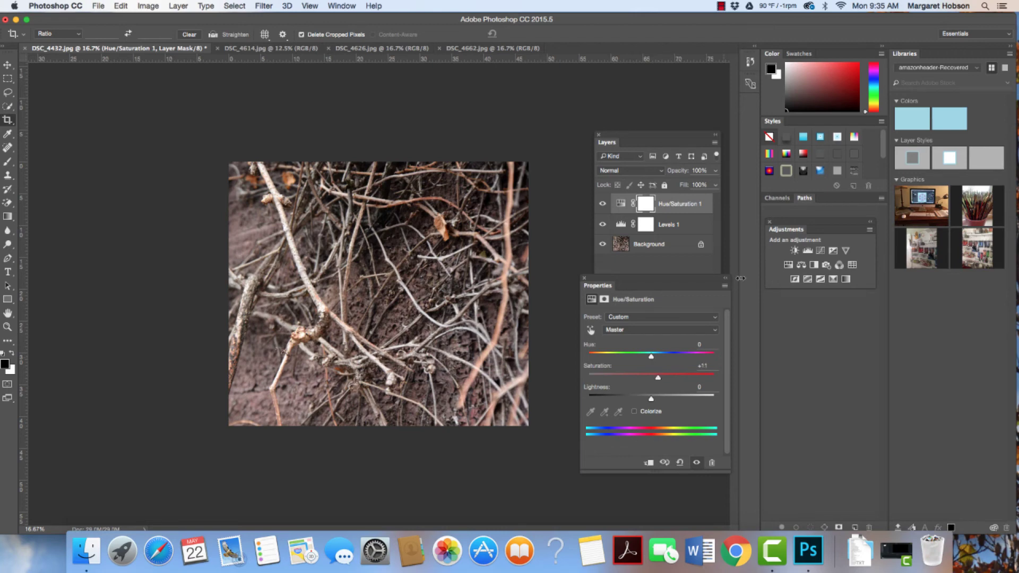
{"action": "left_click", "coordinate": [601, 205]}
{"action": "left_click", "coordinate": [601, 205]}
{"action": "left_click", "coordinate": [601, 204]}
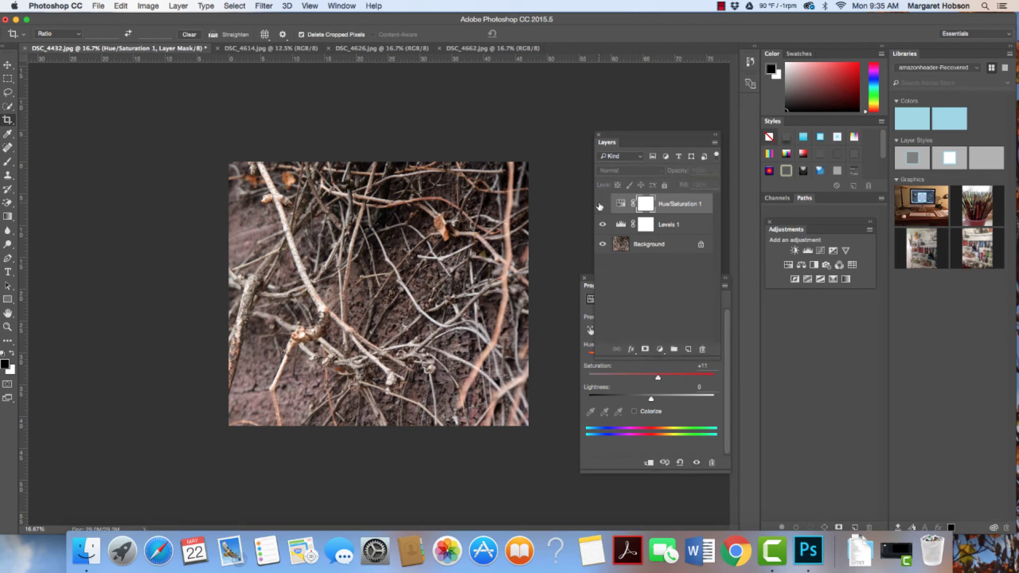
{"action": "left_click", "coordinate": [601, 205]}
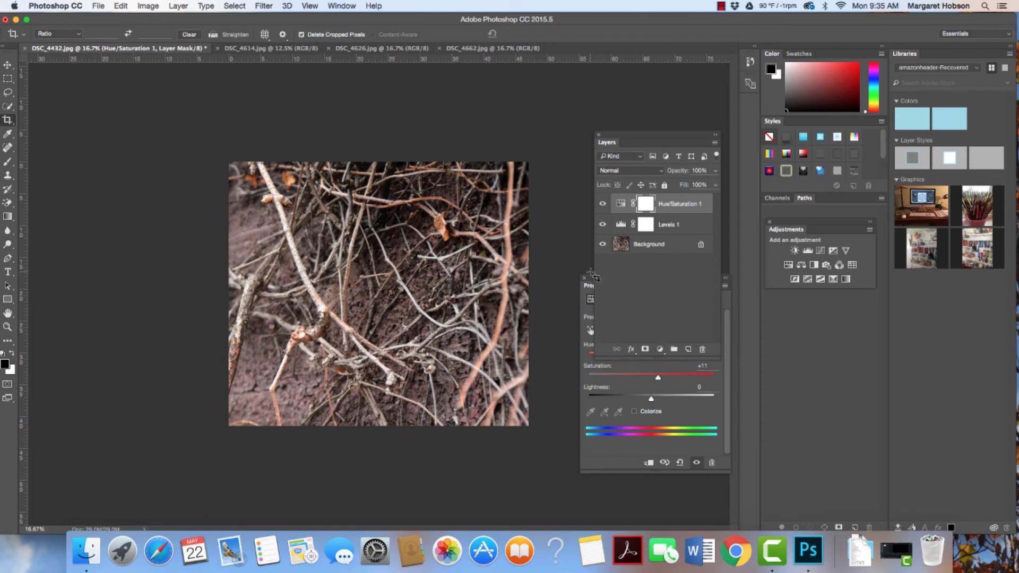
Raise Saturation to about +22 and compare again, leaving Hue/Saturation 1 visible.
{"action": "left_click_drag", "start_coordinate": [590, 278], "coordinate": [598, 304]}
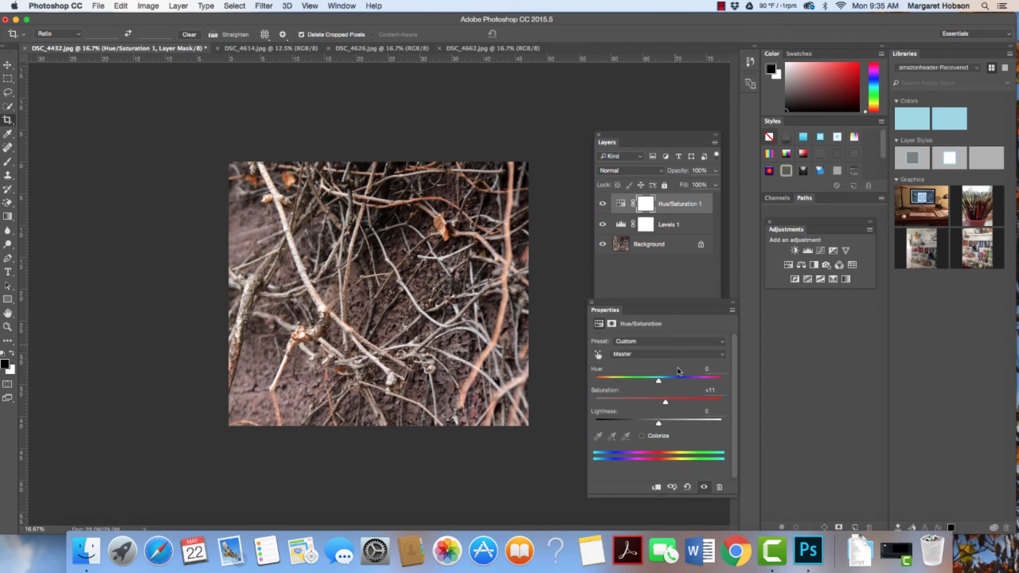
{"action": "mouse_move", "coordinate": [666, 402]}
{"action": "left_mouse_down"}
{"action": "mouse_move", "coordinate": [718, 403]}
{"action": "mouse_move", "coordinate": [672, 404]}
{"action": "left_mouse_up"}
{"action": "left_click", "coordinate": [602, 205]}
{"action": "left_click", "coordinate": [602, 205]}
{"action": "left_click", "coordinate": [602, 205]}
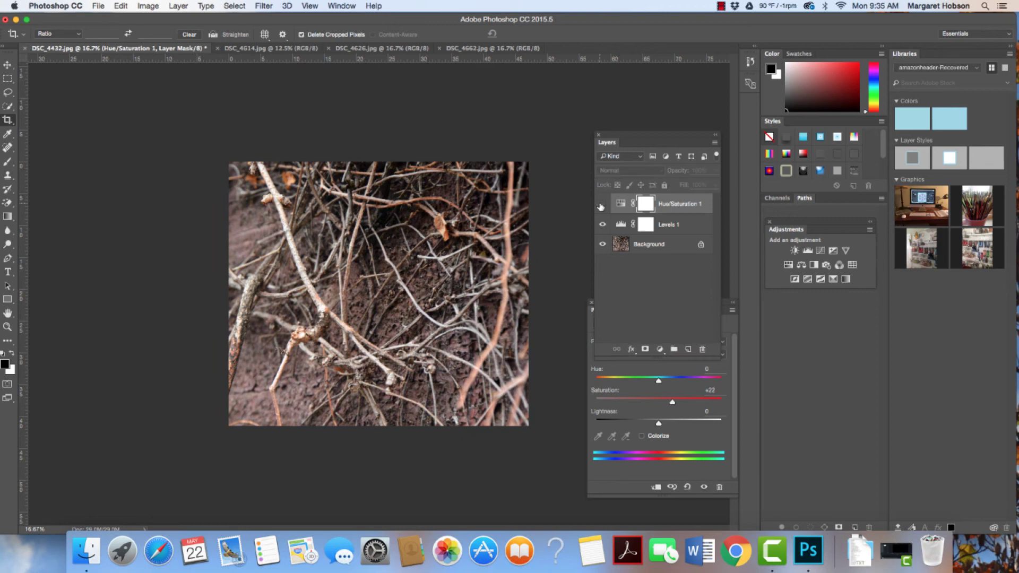
{"action": "left_click", "coordinate": [601, 205]}
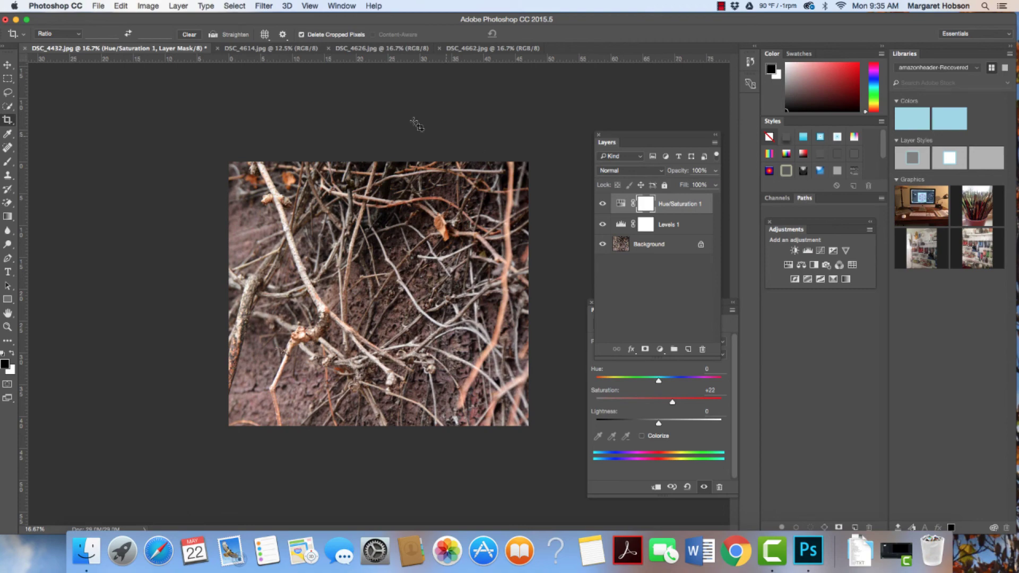
Save a JPEG copy named 01branches in the texture folder at Medium quality 7.
{"action": "left_click", "coordinate": [98, 6]}
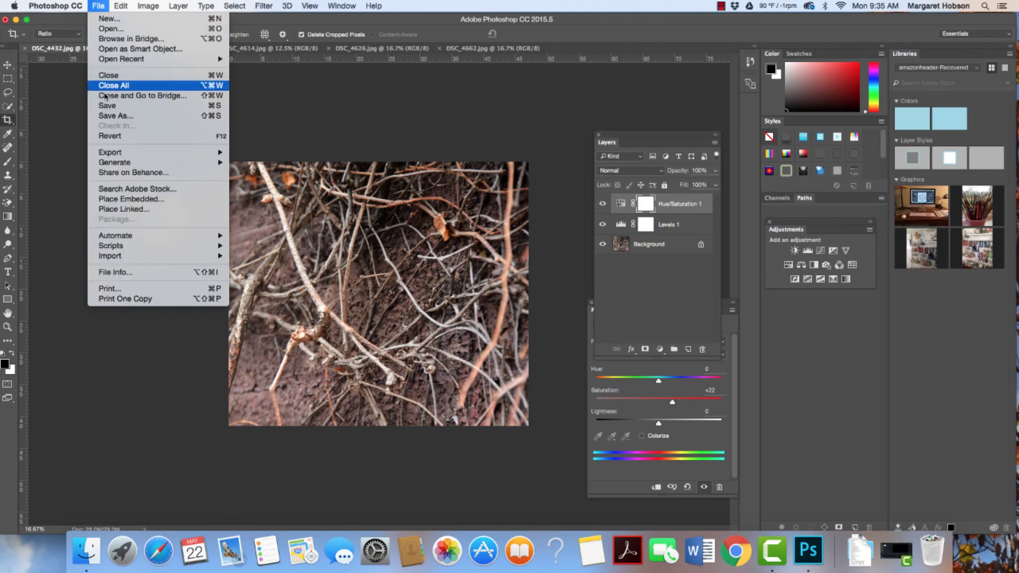
{"action": "left_click", "coordinate": [108, 116]}
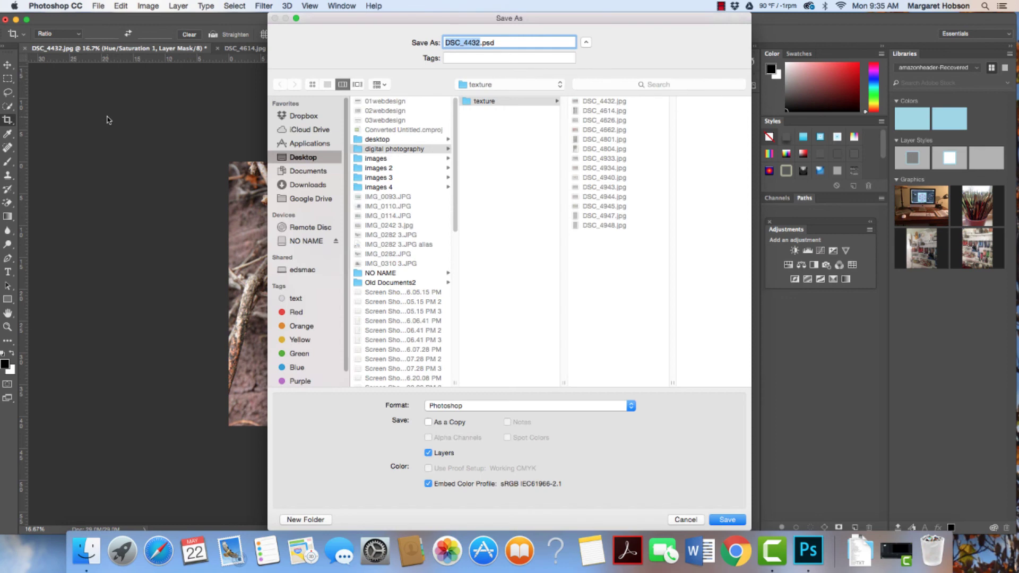
{"action": "left_click", "coordinate": [631, 407]}
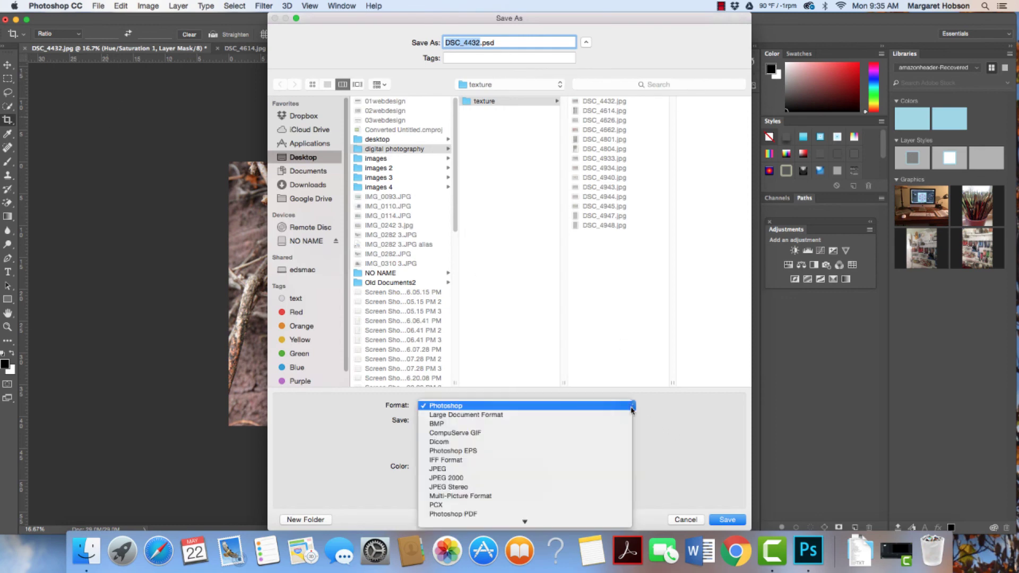
{"action": "left_click", "coordinate": [518, 469]}
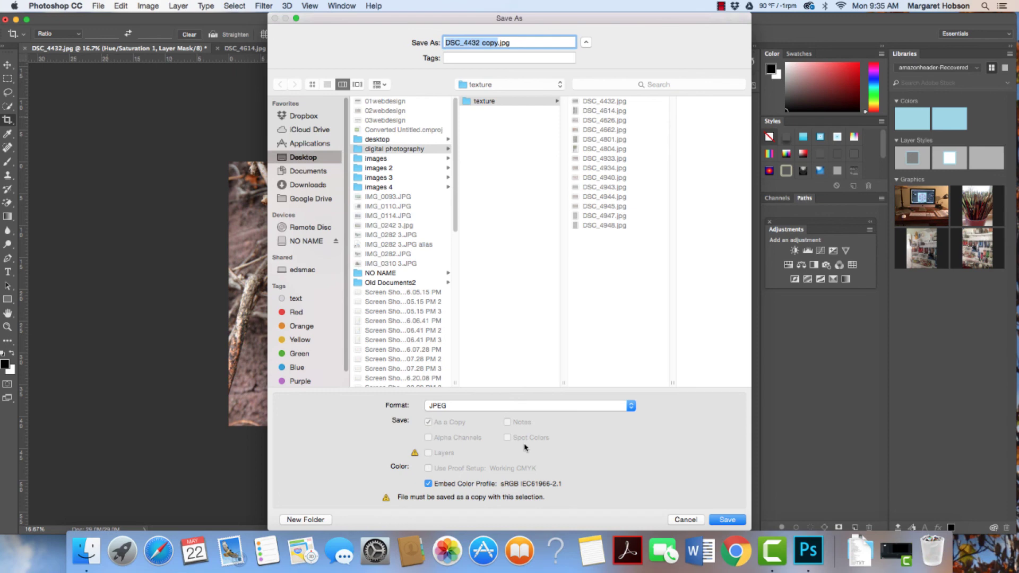
{"action": "type", "text": "01"}
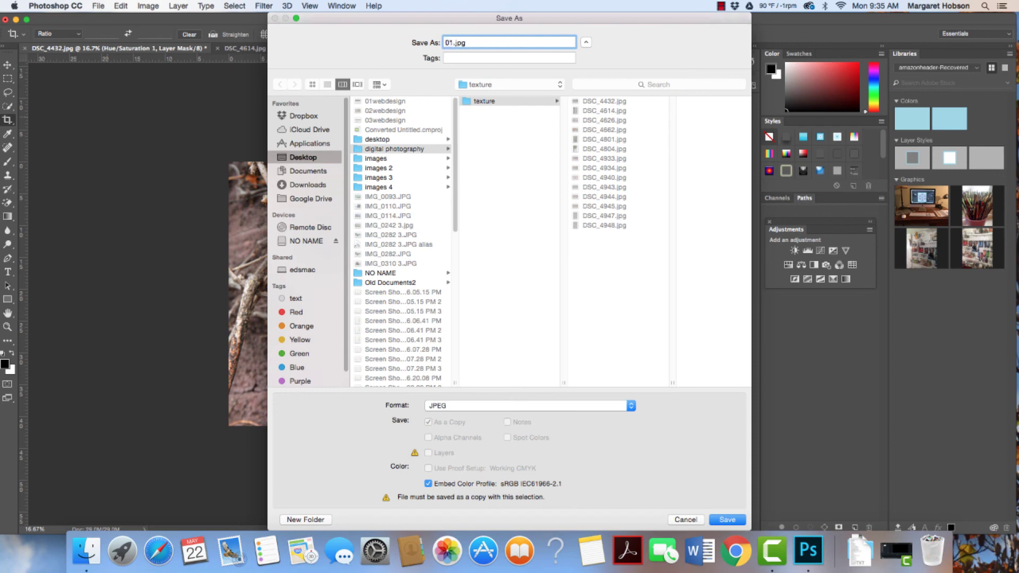
{"action": "type", "text": "branches"}
{"action": "left_click", "coordinate": [725, 518]}
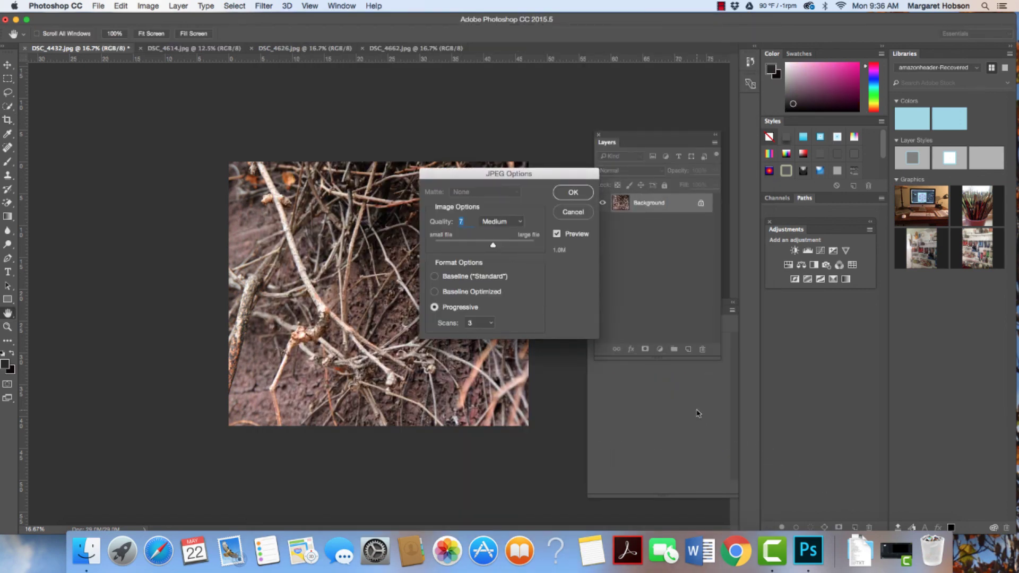
{"action": "left_click", "coordinate": [571, 194]}
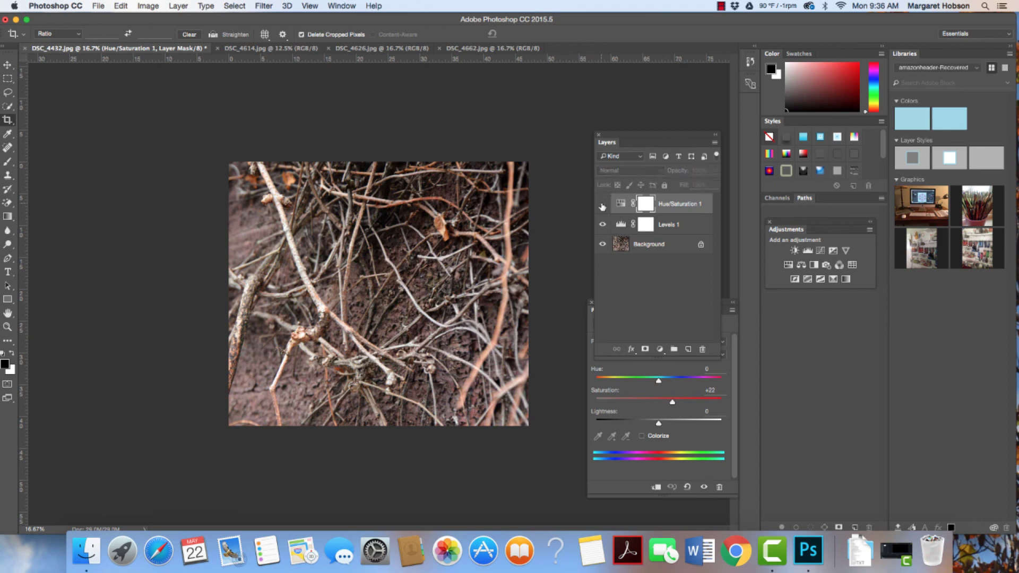
{"action": "left_click", "coordinate": [603, 224]}
{"action": "left_click", "coordinate": [603, 224]}
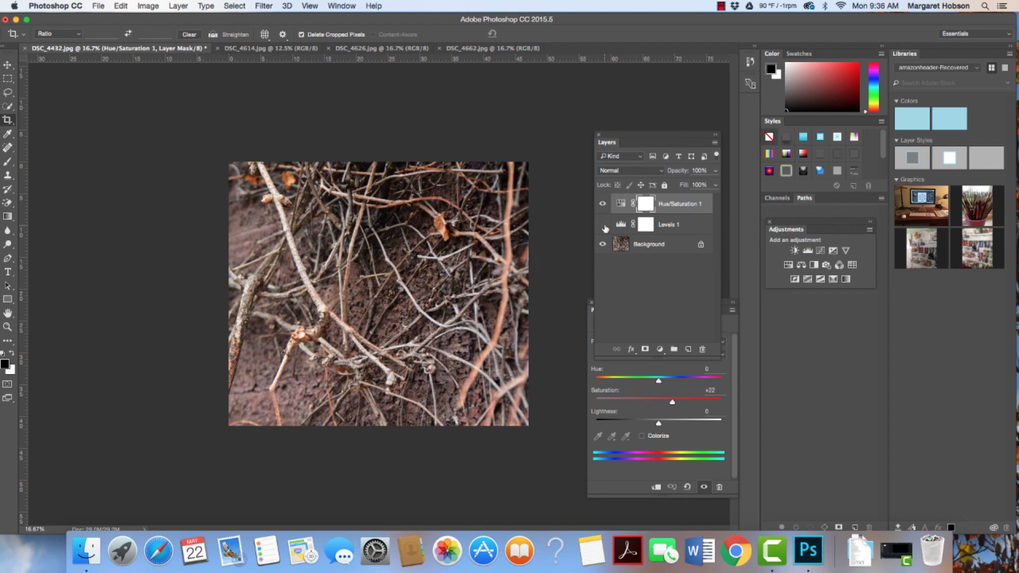
{"action": "left_click", "coordinate": [603, 225]}
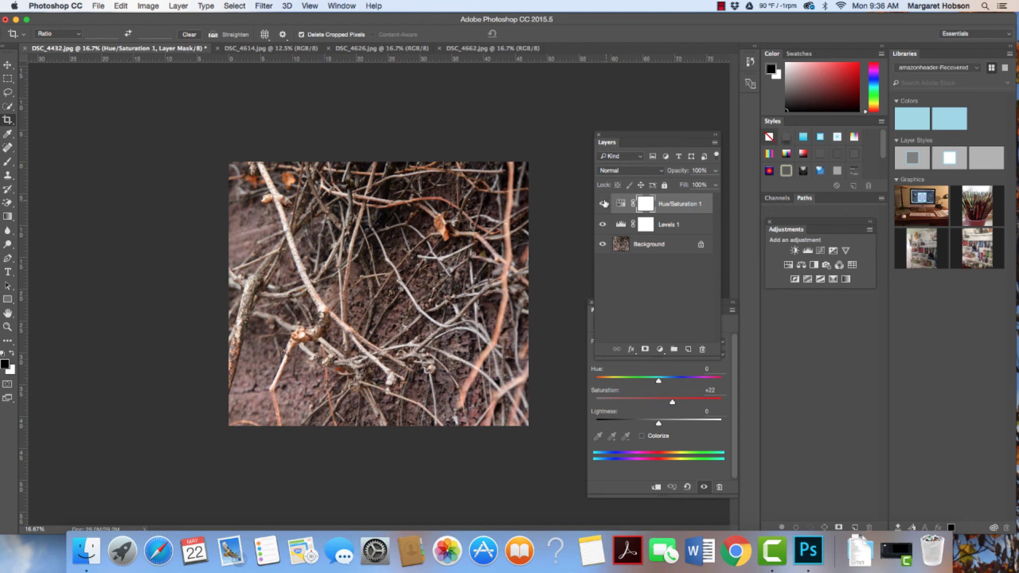